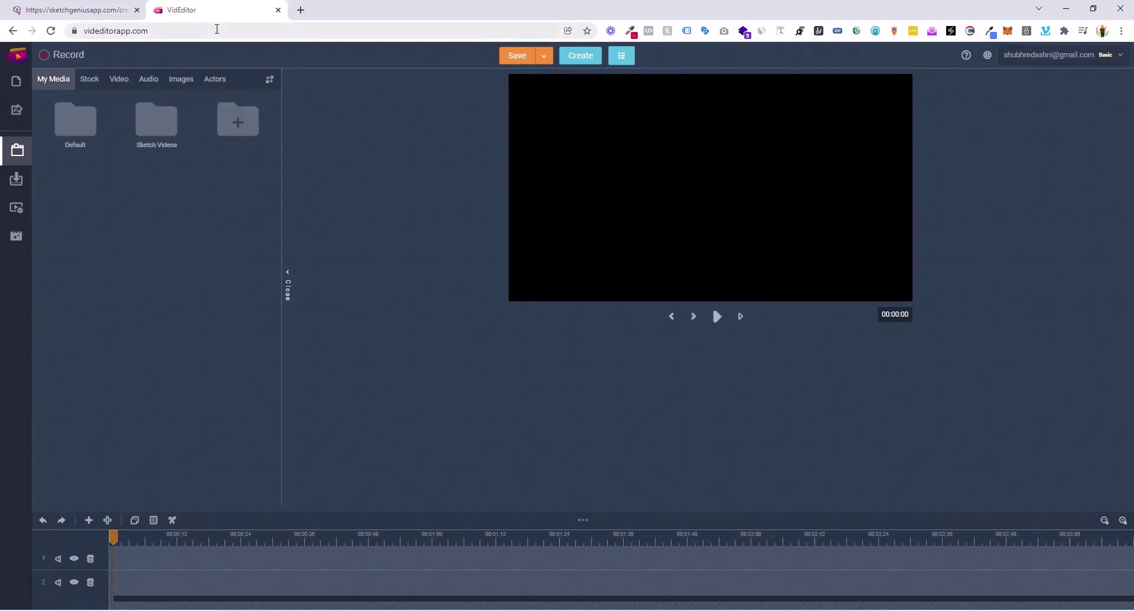
pyautogui.click(18, 155)
pyautogui.click(17, 157)
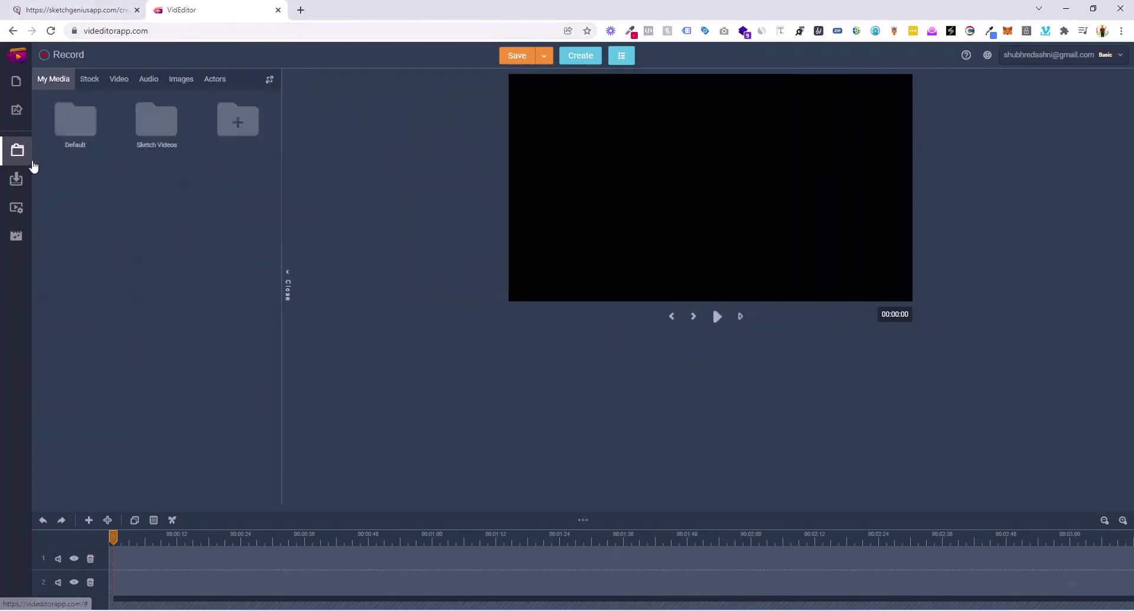
pyautogui.click(227, 125)
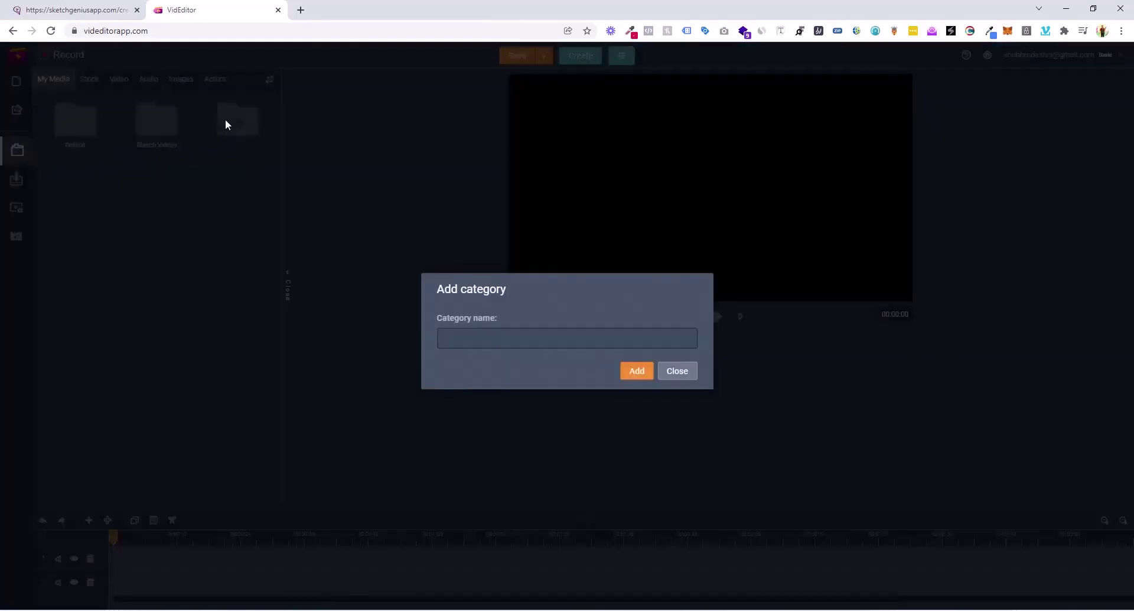
pyautogui.write('TeaCHING')
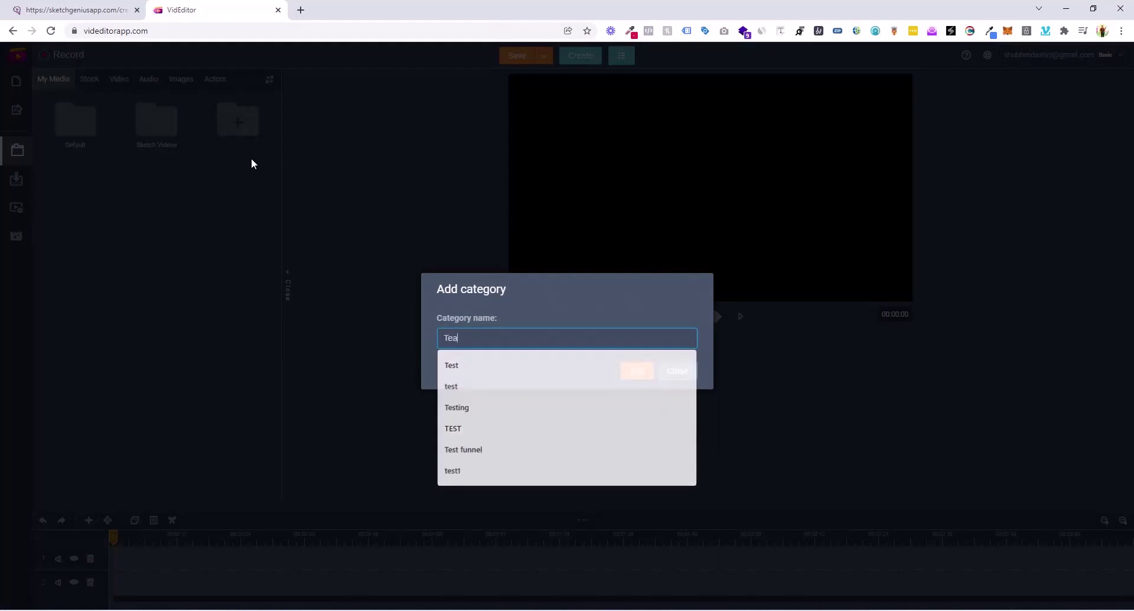
pyautogui.press('BackSpace')
pyautogui.press('BackSpace')
pyautogui.press('BackSpace')
pyautogui.press('BackSpace')
pyautogui.press('BackSpace')
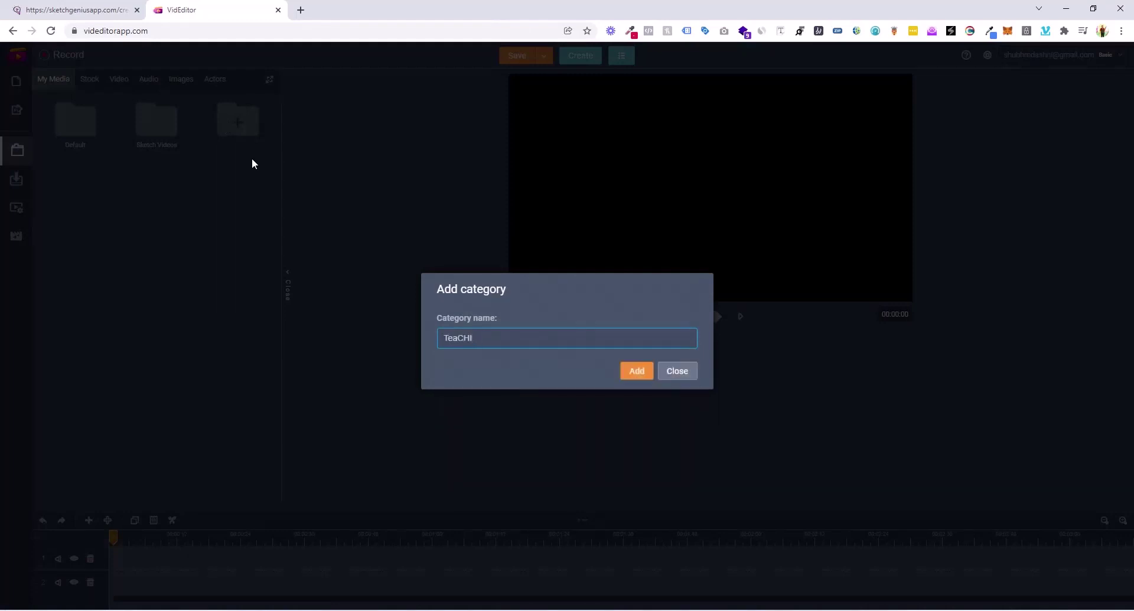
pyautogui.write('ching')
pyautogui.hotkey('ctrl', 'a')
pyautogui.press('BackSpace')
pyautogui.write('Videos For Clients')
pyautogui.click(679, 374)
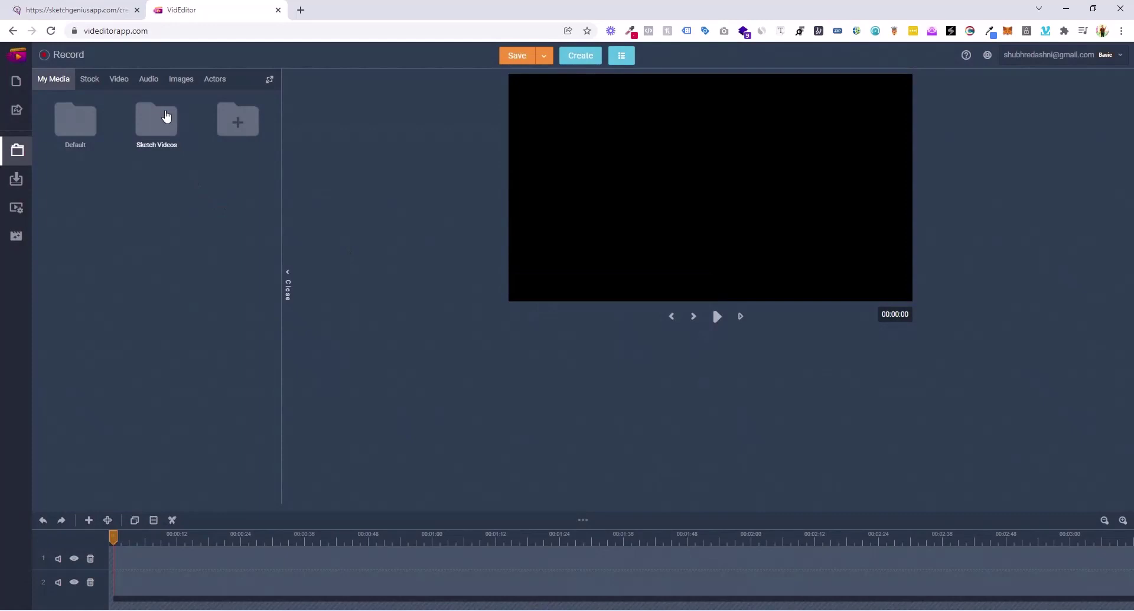
# - Open the Sketch Videos folder to list 02_Dentist Explainer and 03_Bookkeeping, abandoning the file upload
pyautogui.click(166, 117)
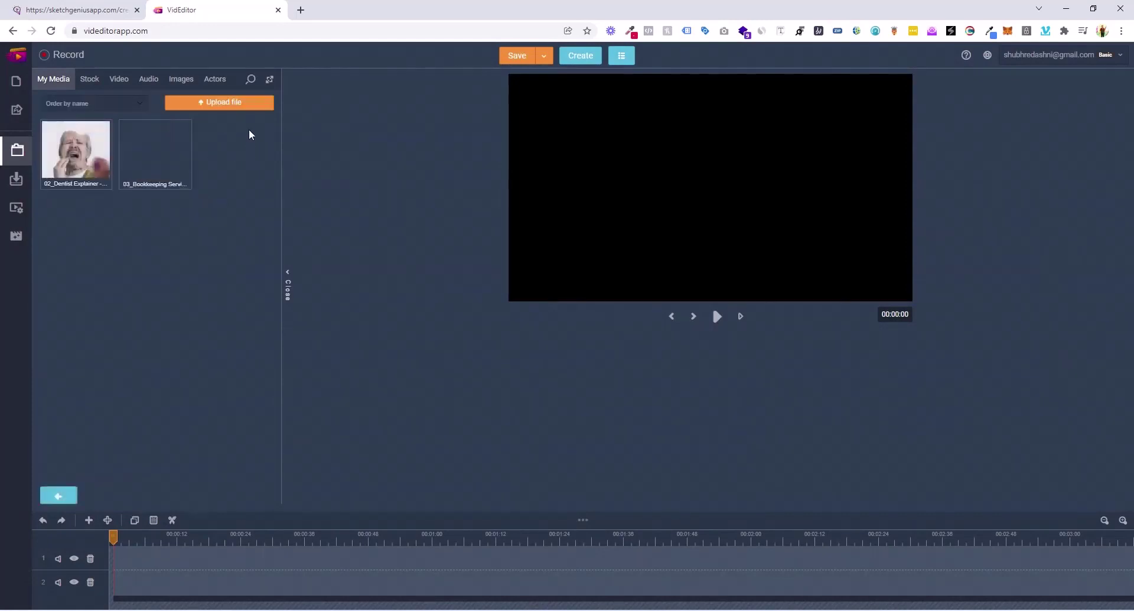
pyautogui.click(234, 102)
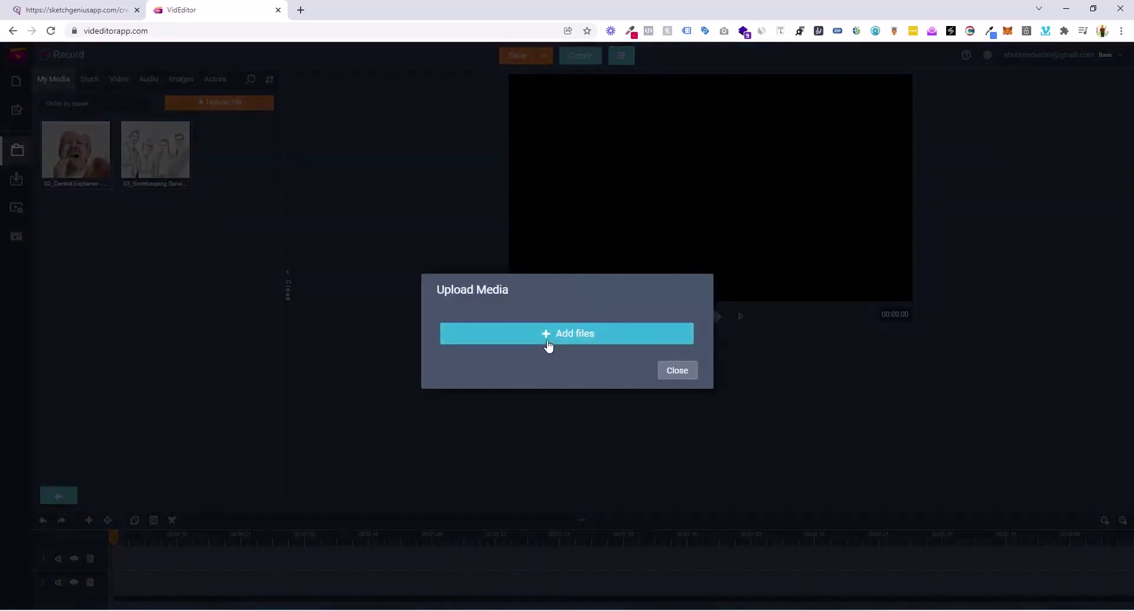
pyautogui.click(548, 337)
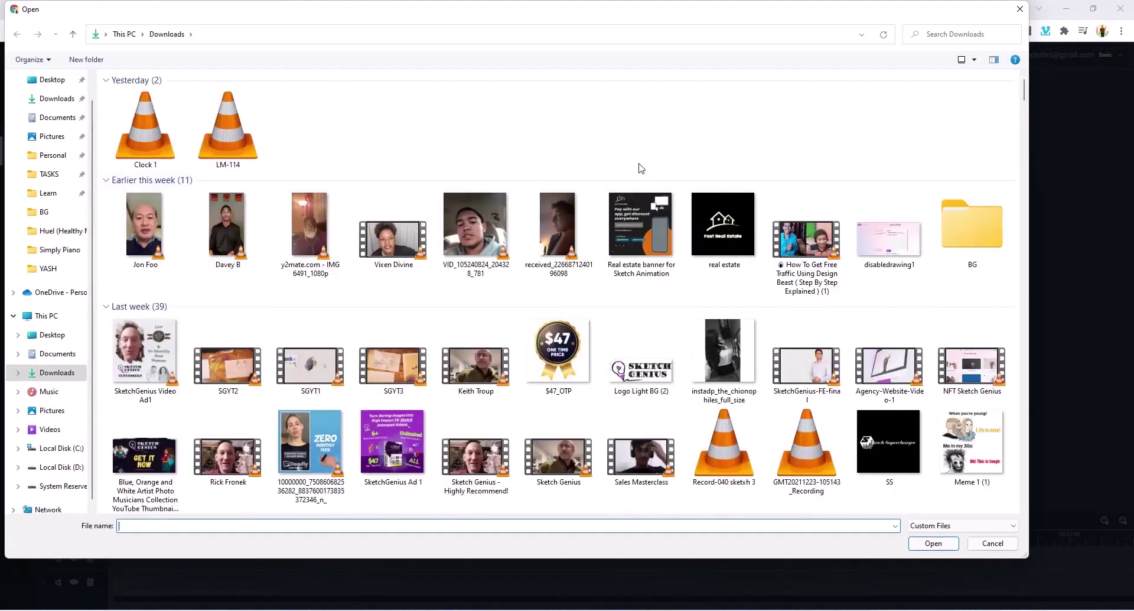
pyautogui.click(1019, 9)
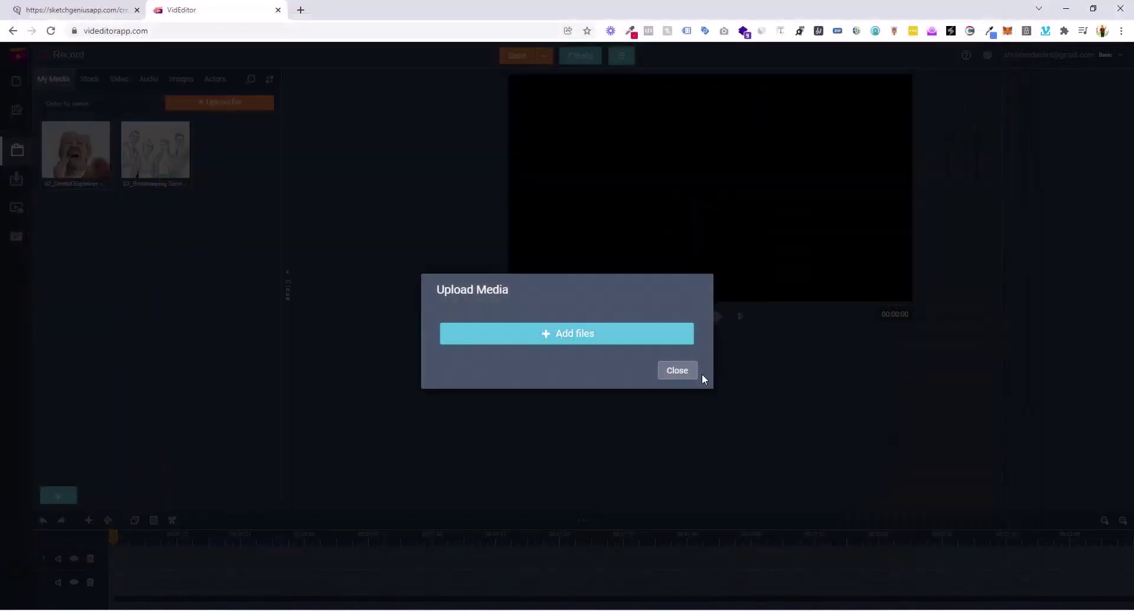
pyautogui.click(684, 371)
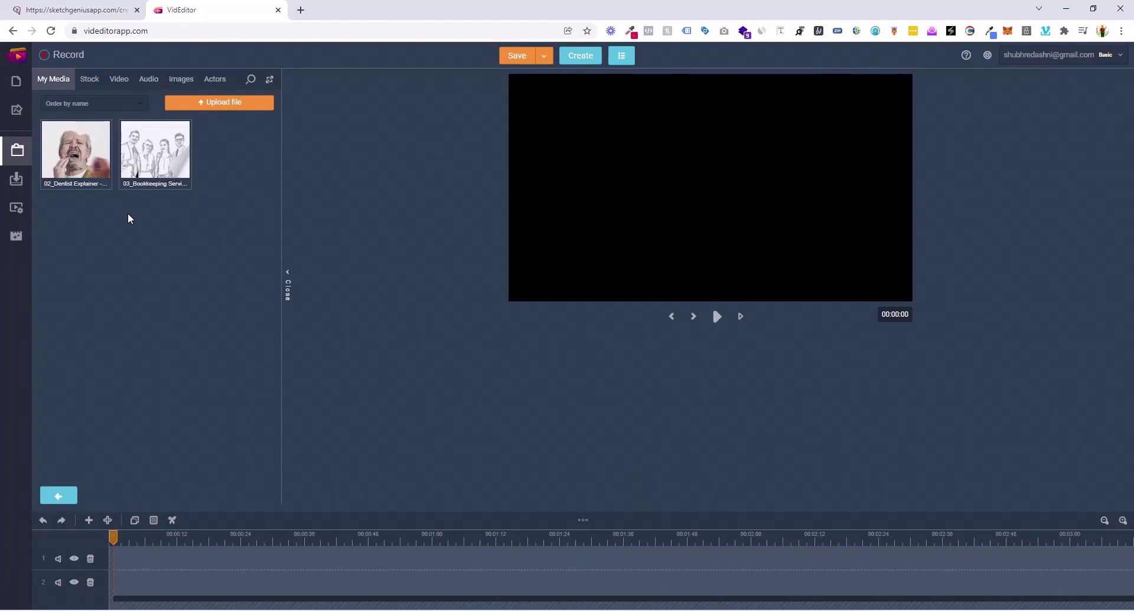
# - Place the Dentist Explainer and then the Bookkeeping Services Explainer videos back to back on track 2
pyautogui.moveTo(73, 150)
pyautogui.mouseDown()
pyautogui.moveTo(185, 443)
pyautogui.moveTo(180, 584)
pyautogui.mouseUp()
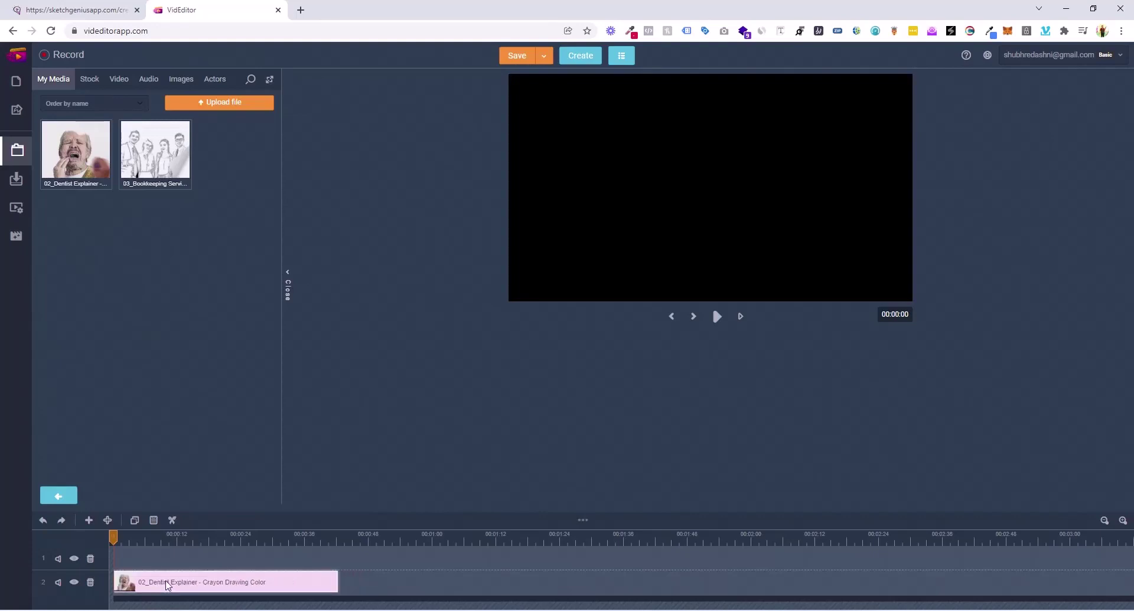
pyautogui.moveTo(155, 150); pyautogui.dragTo(430, 583)
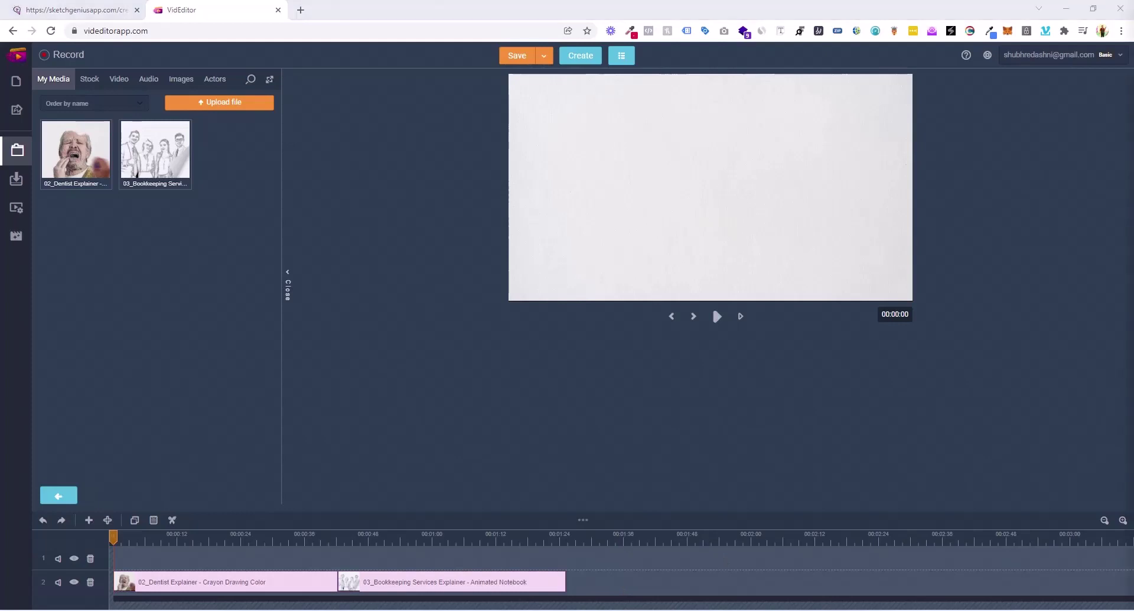
pyautogui.click(909, 432)
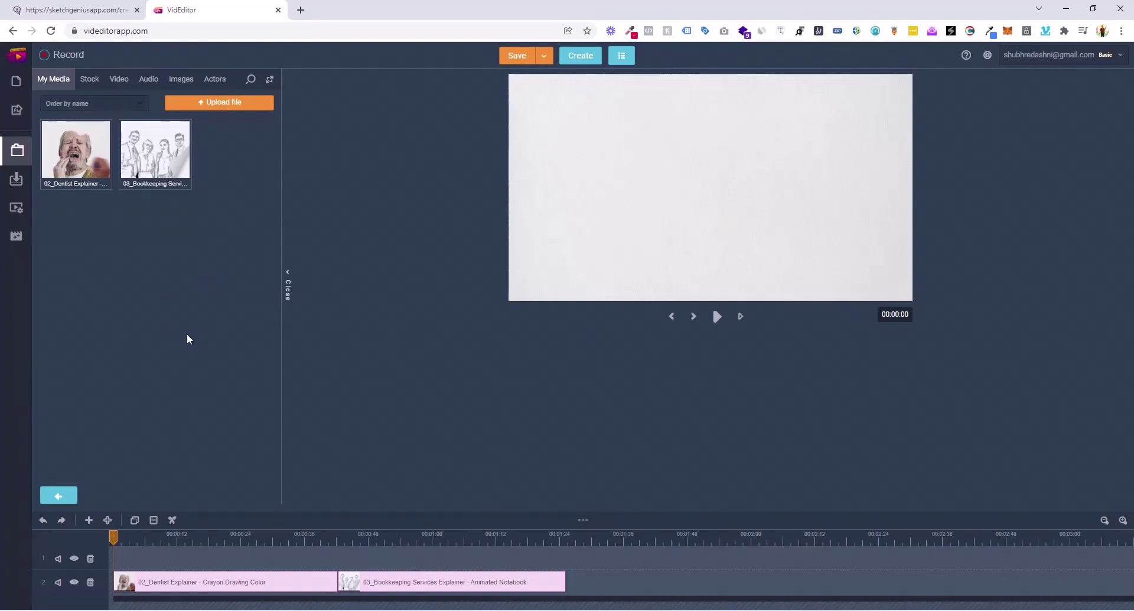
# - Preview the two clips, playing briefly and scrubbing to around the 50-second mark
pyautogui.click(719, 319)
pyautogui.click(719, 322)
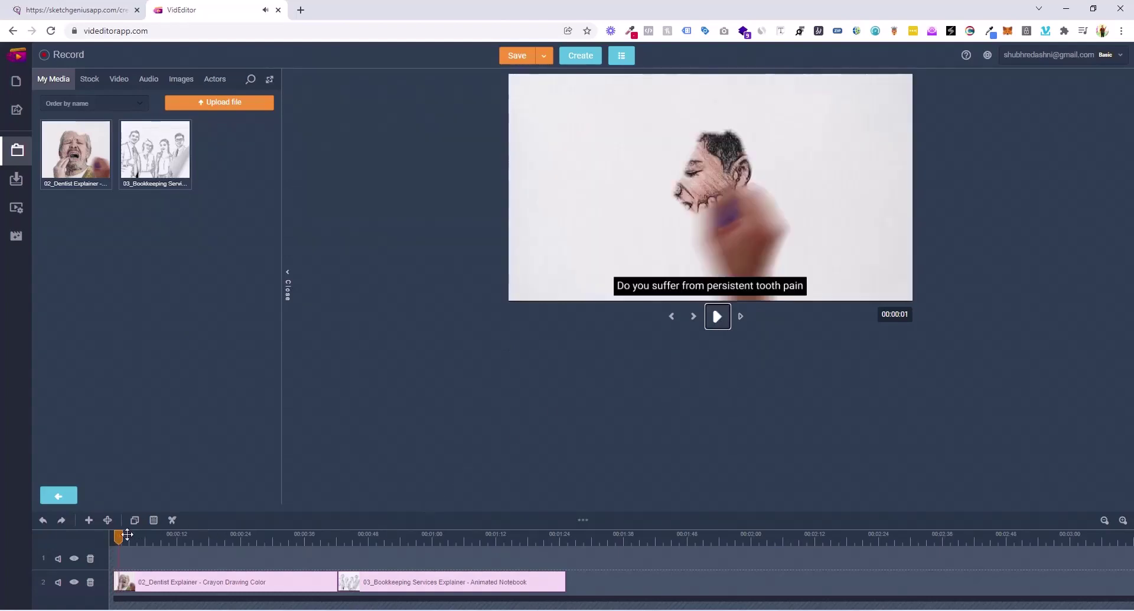
pyautogui.moveTo(123, 533); pyautogui.dragTo(165, 538)
pyautogui.moveTo(357, 541); pyautogui.dragTo(118, 557)
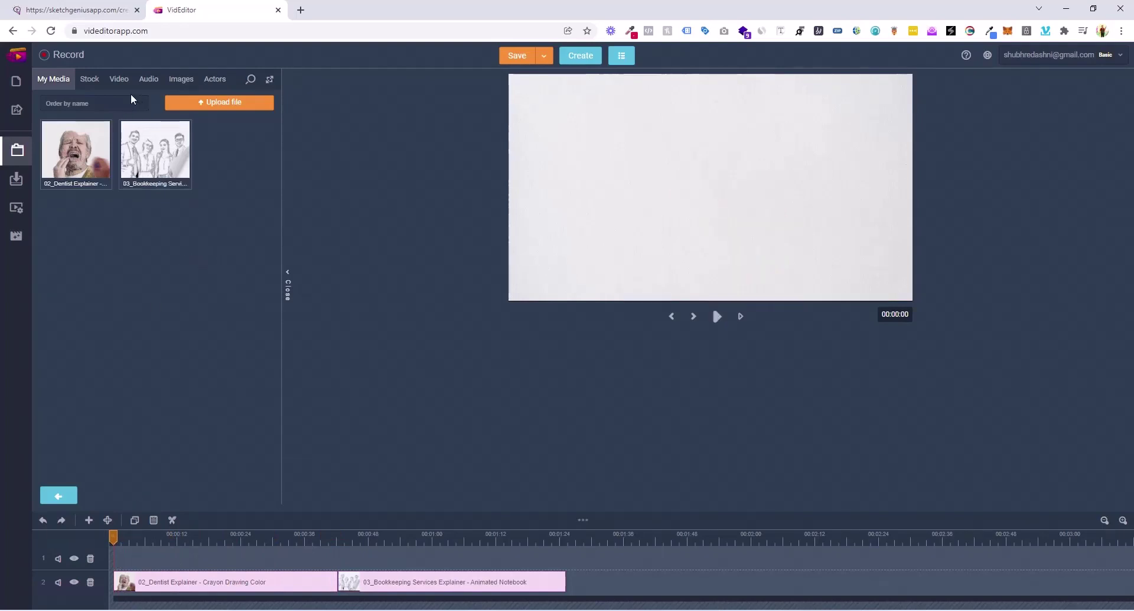
# - Browse the Music and Effects audio folders, then place Boomtish music on track 1 starting at zero
pyautogui.click(146, 89)
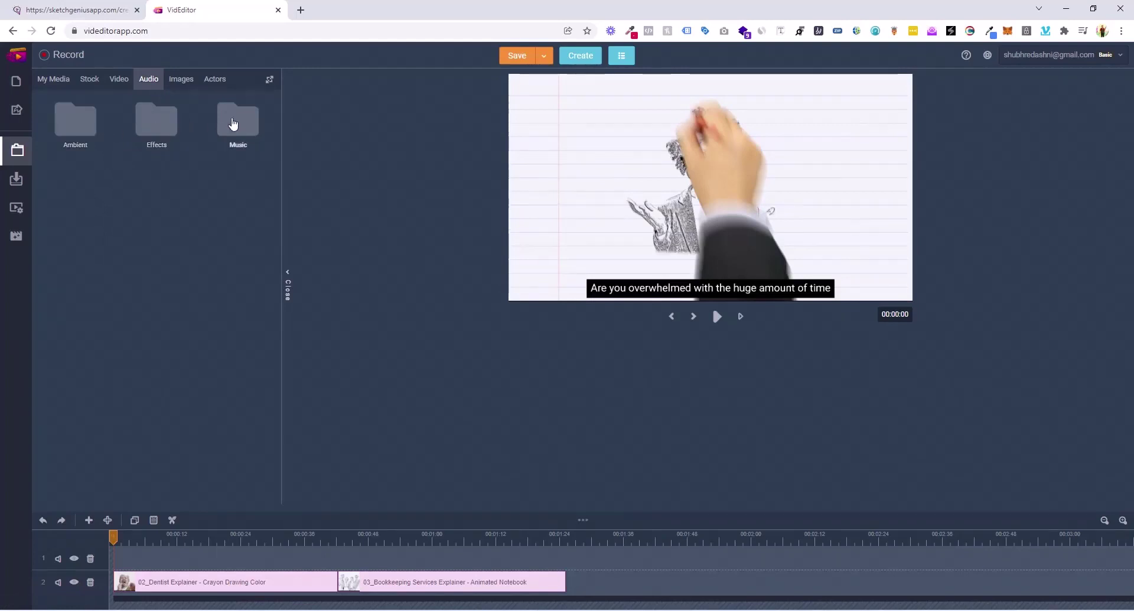
pyautogui.click(236, 122)
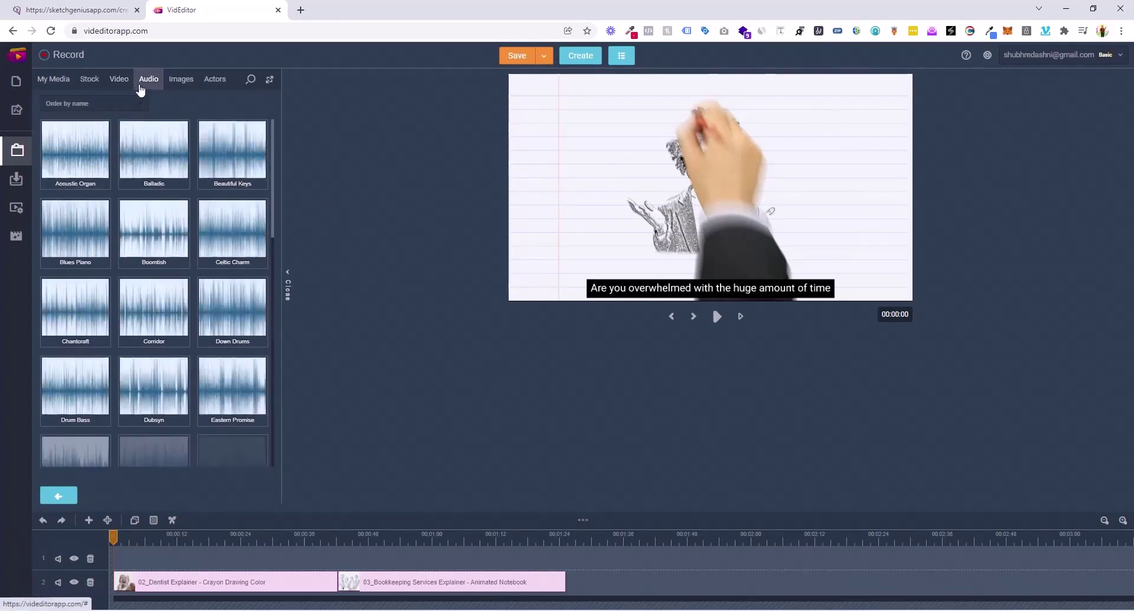
pyautogui.click(58, 495)
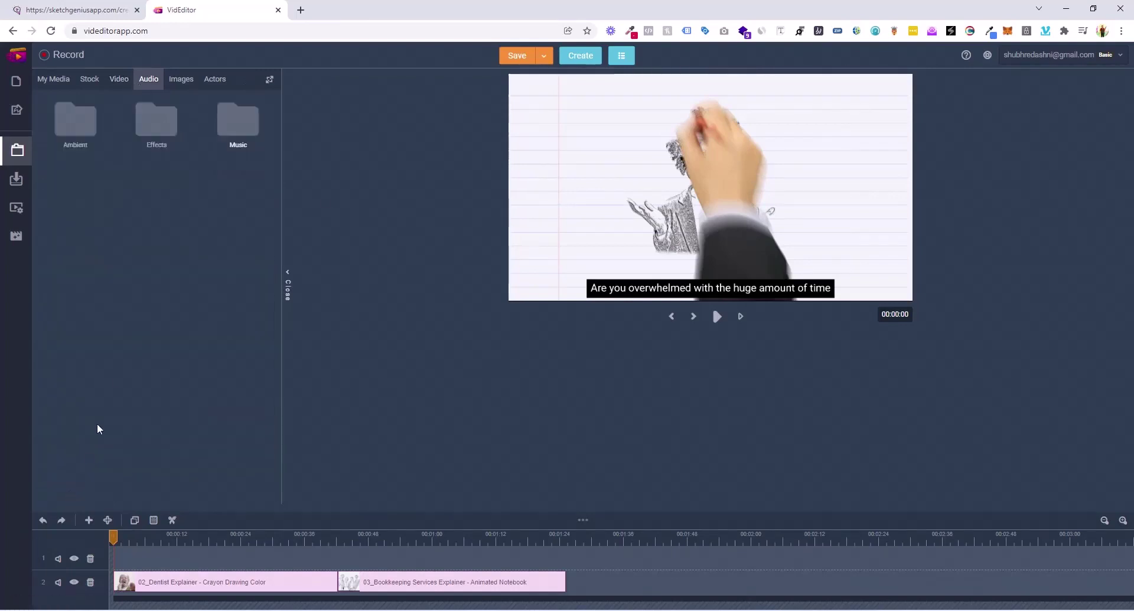
pyautogui.click(165, 144)
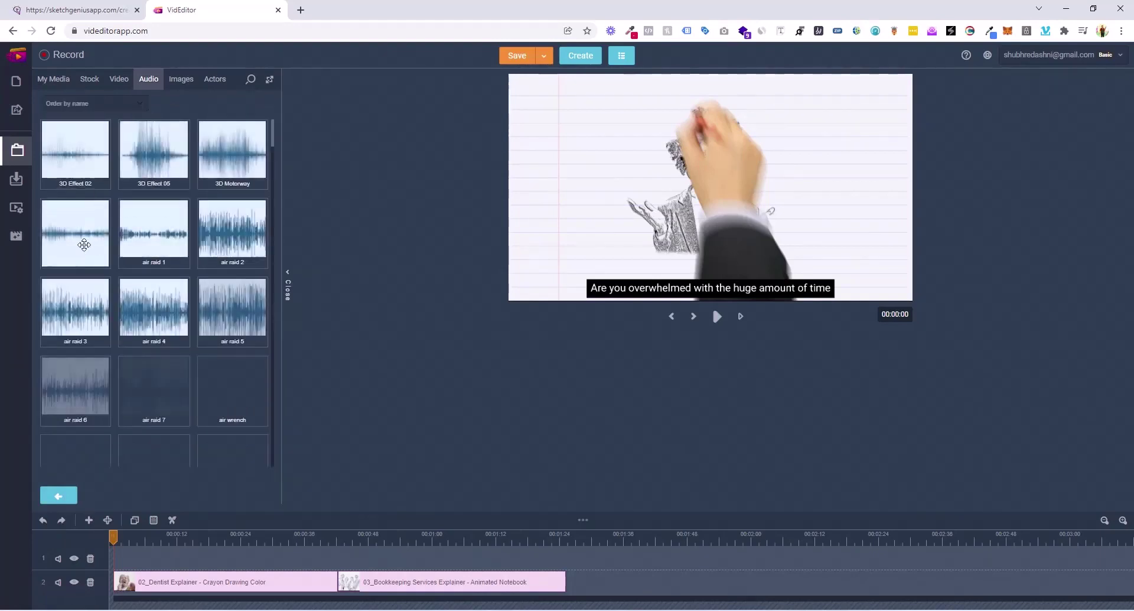
pyautogui.scroll(-6, 195, 298)
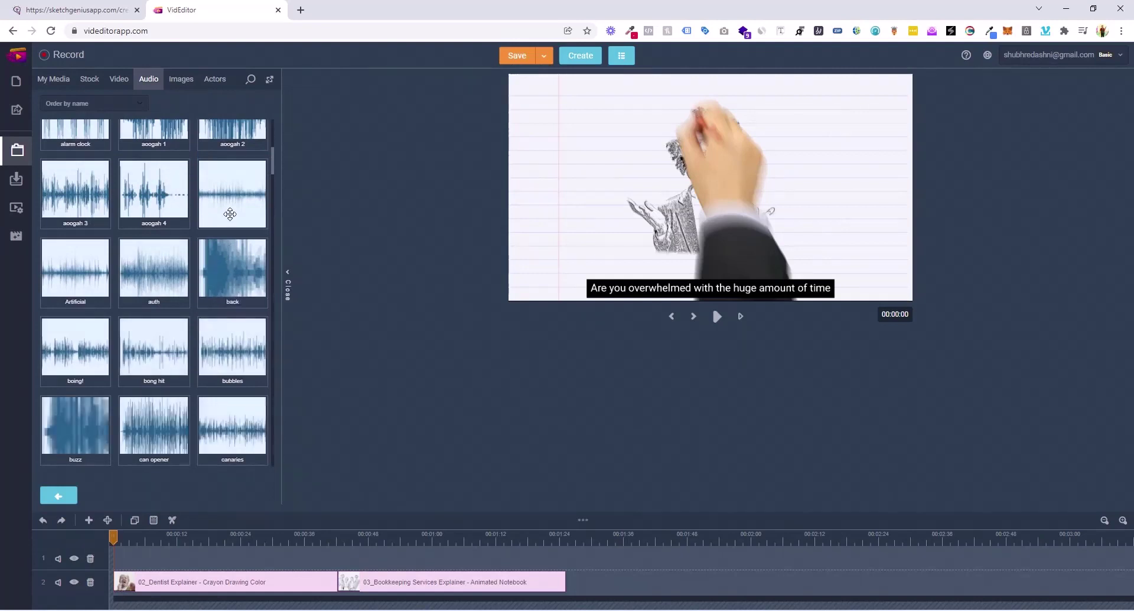
pyautogui.scroll(-2, 227, 254)
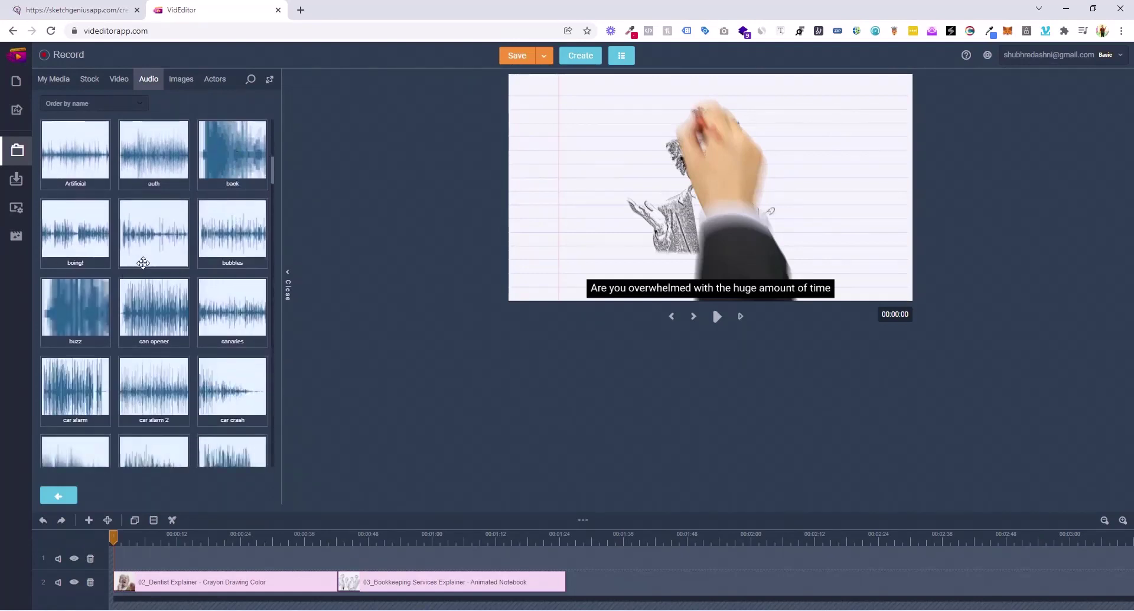
pyautogui.click(62, 491)
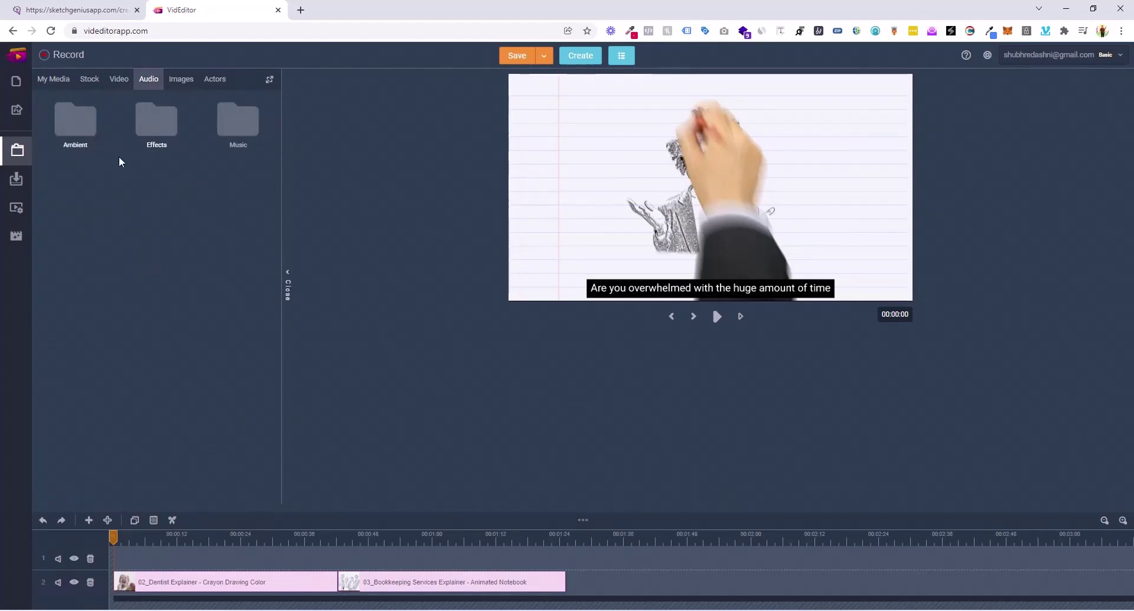
pyautogui.click(230, 125)
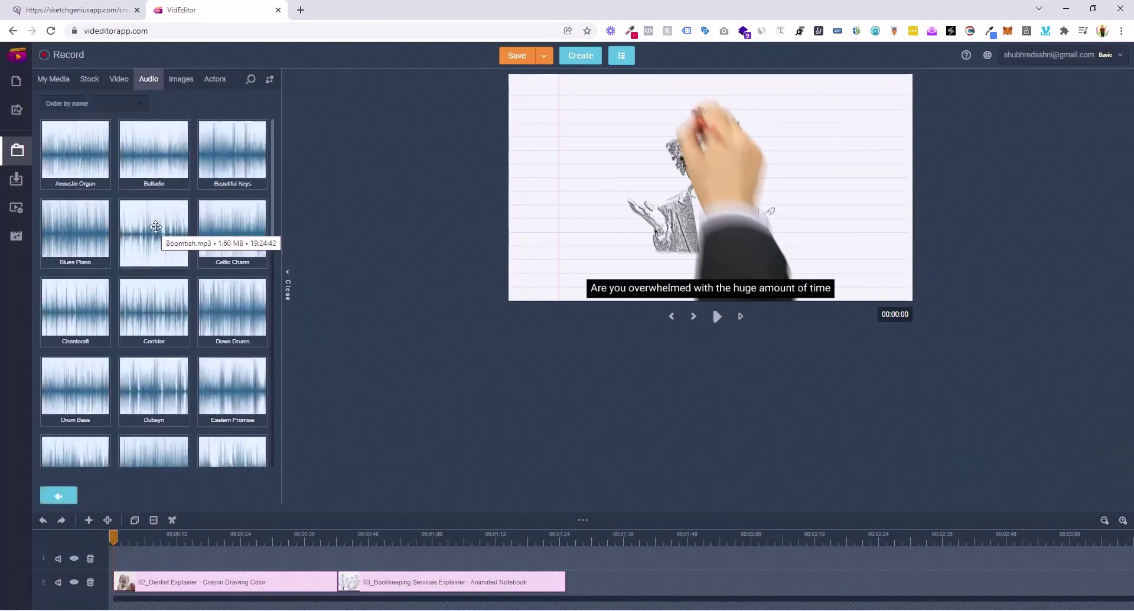
pyautogui.moveTo(168, 234); pyautogui.dragTo(156, 569)
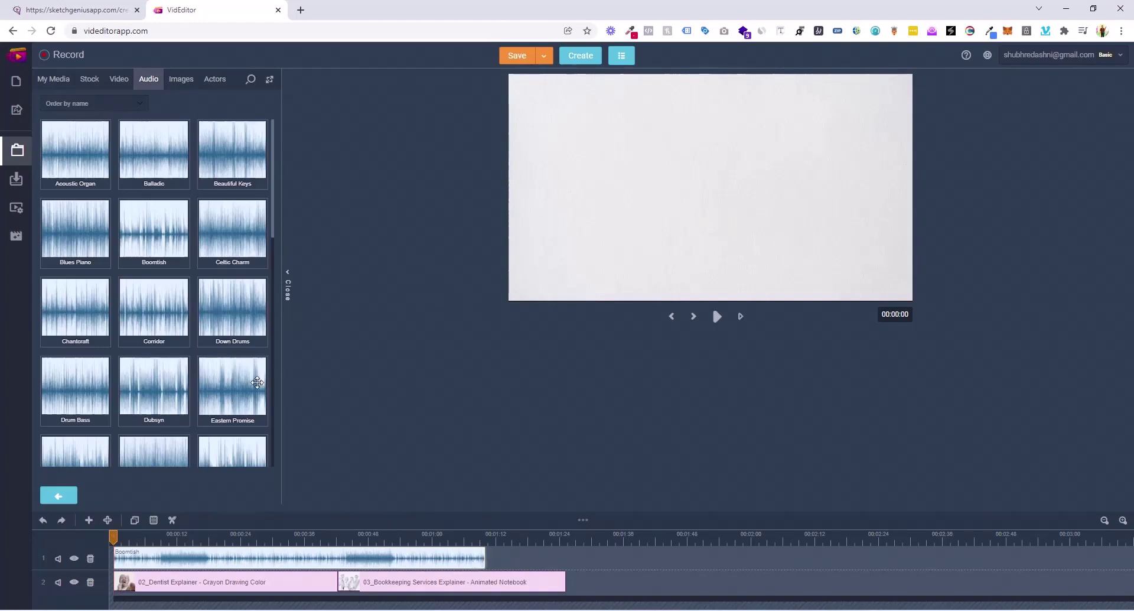
# - Add a second Boomtish clip after the first and trim its end to match the videos' end
pyautogui.moveTo(187, 248); pyautogui.dragTo(558, 562)
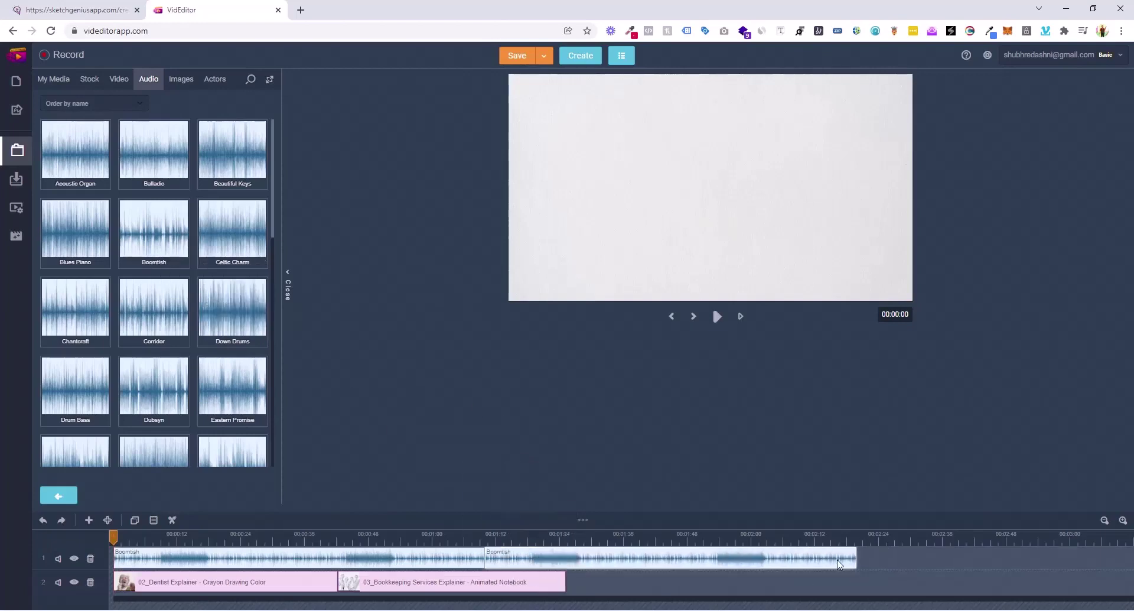
pyautogui.moveTo(855, 557); pyautogui.dragTo(563, 559)
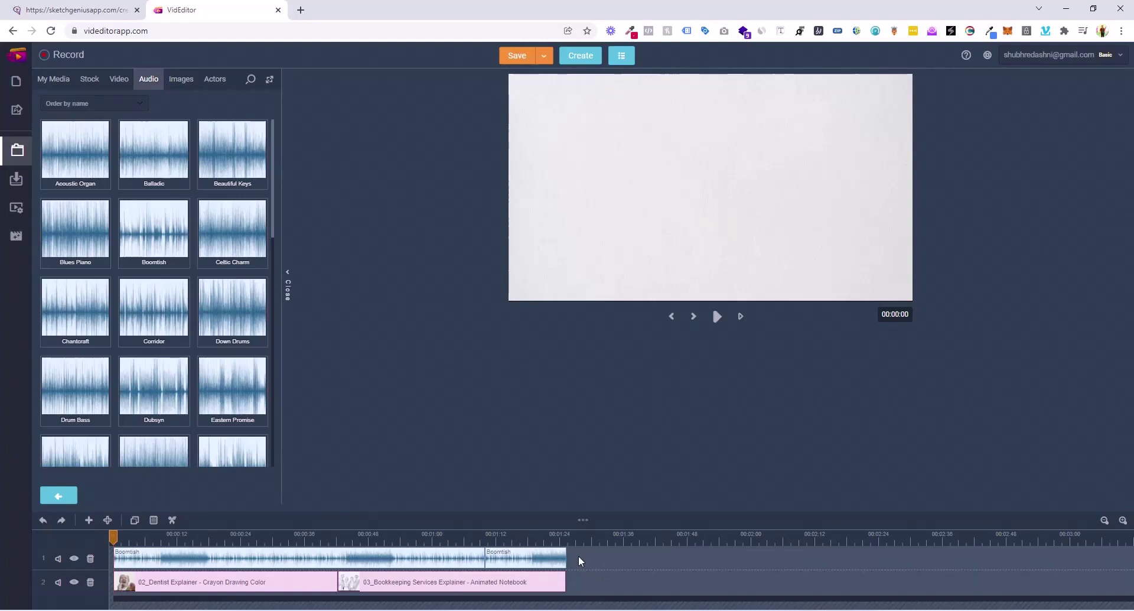
pyautogui.moveTo(565, 559)
pyautogui.mouseDown()
pyautogui.moveTo(724, 563)
pyautogui.moveTo(561, 570)
pyautogui.mouseUp()
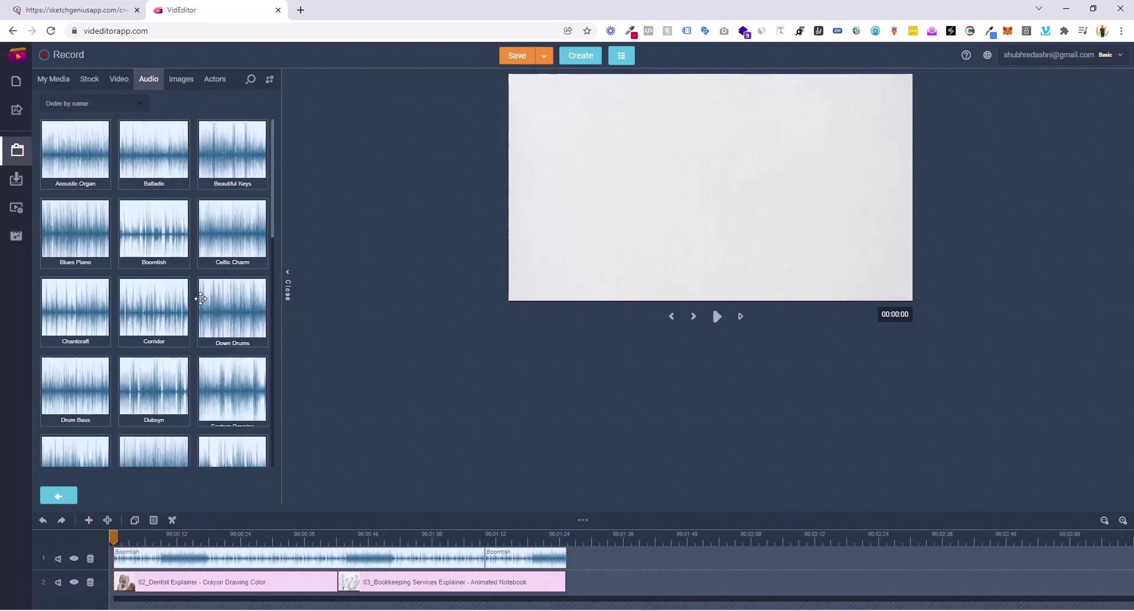
# - Lower the Boomtish music clip's volume to about 6% in its Properties, previewing the level
pyautogui.click(117, 537)
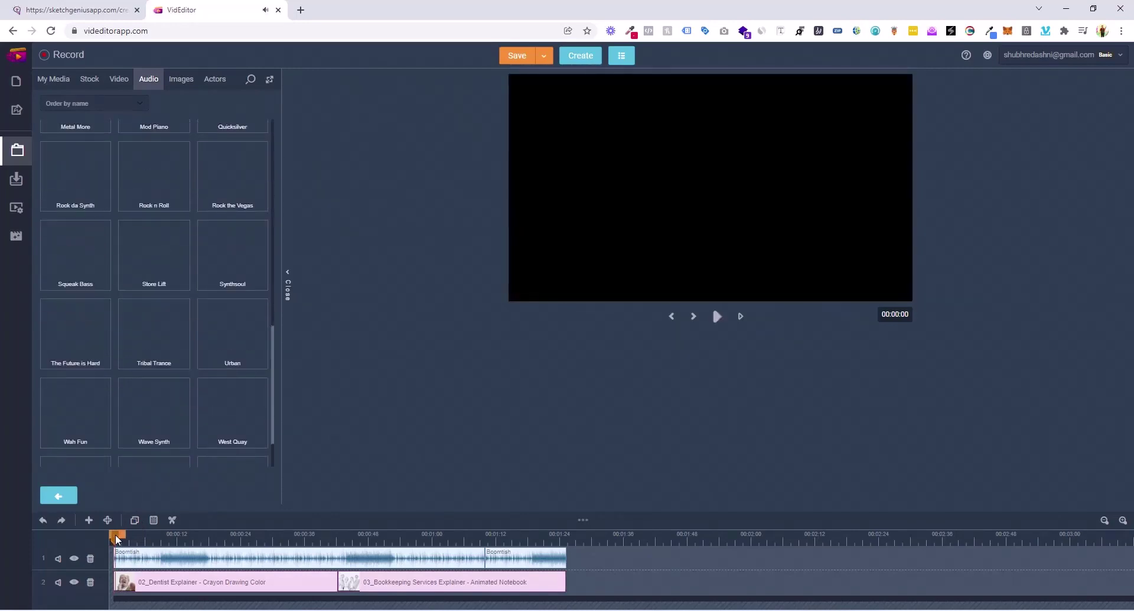
pyautogui.rightClick(138, 555)
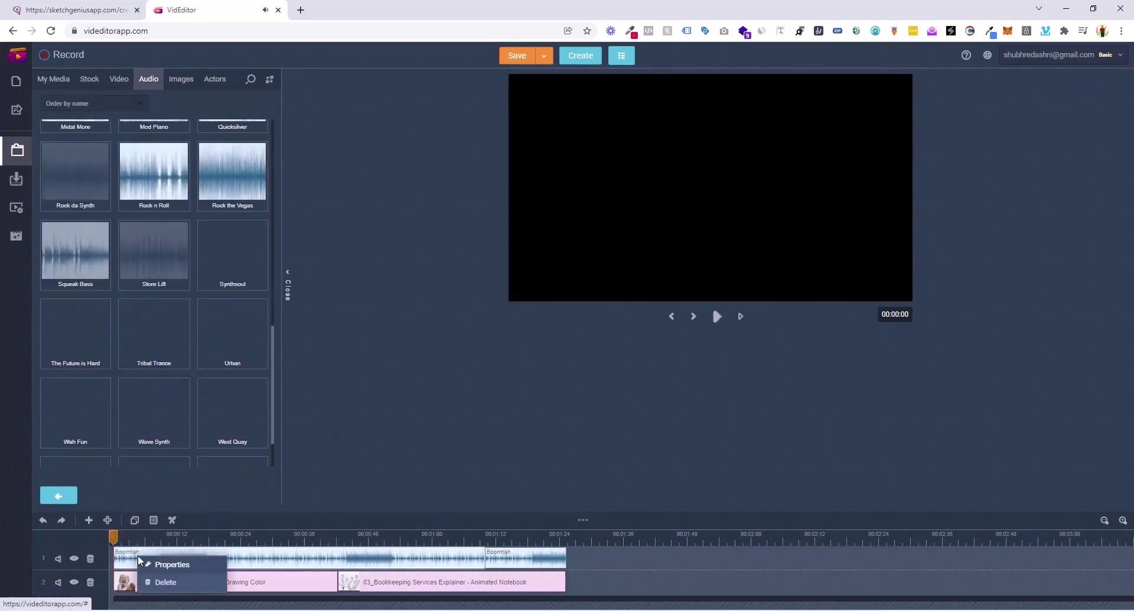
pyautogui.click(169, 565)
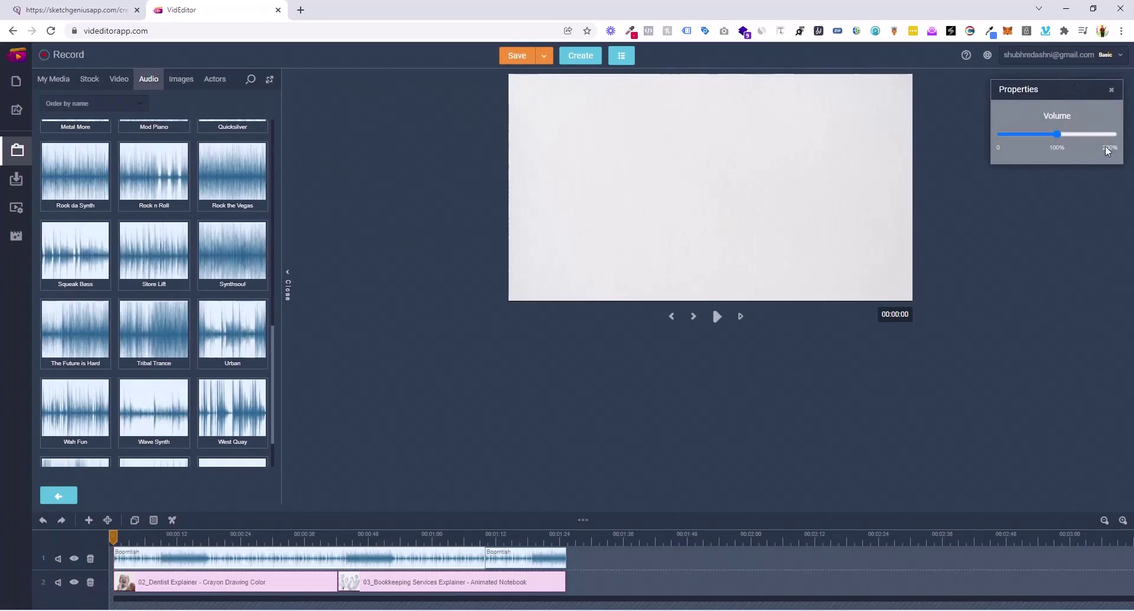
pyautogui.moveTo(1055, 136); pyautogui.dragTo(1045, 137)
pyautogui.moveTo(1019, 134); pyautogui.dragTo(1012, 134)
pyautogui.press('space')
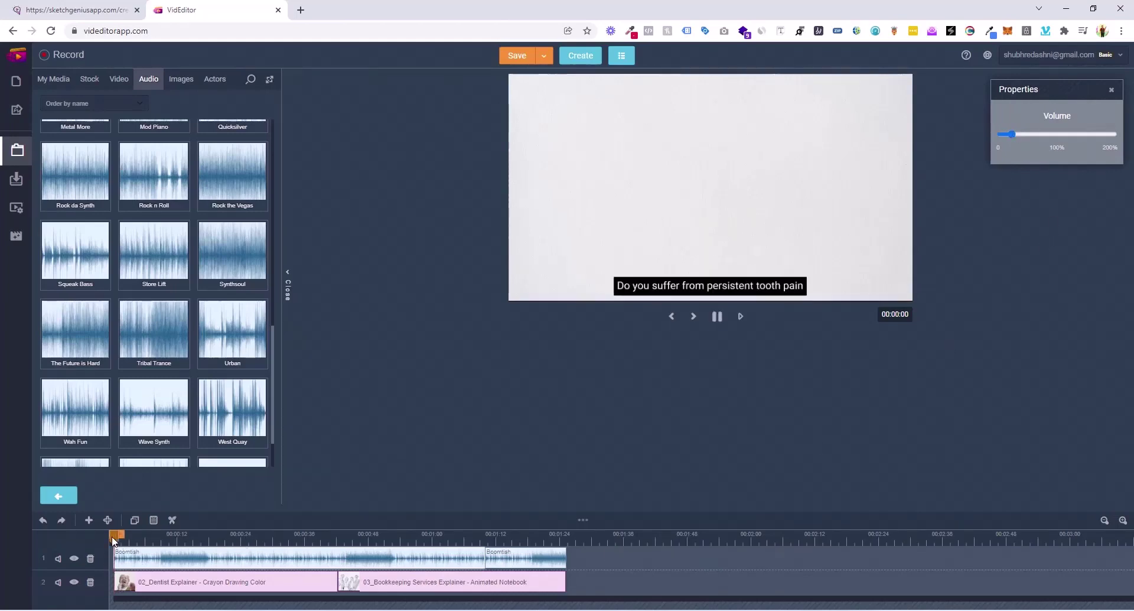
pyautogui.moveTo(1013, 137); pyautogui.dragTo(1008, 136)
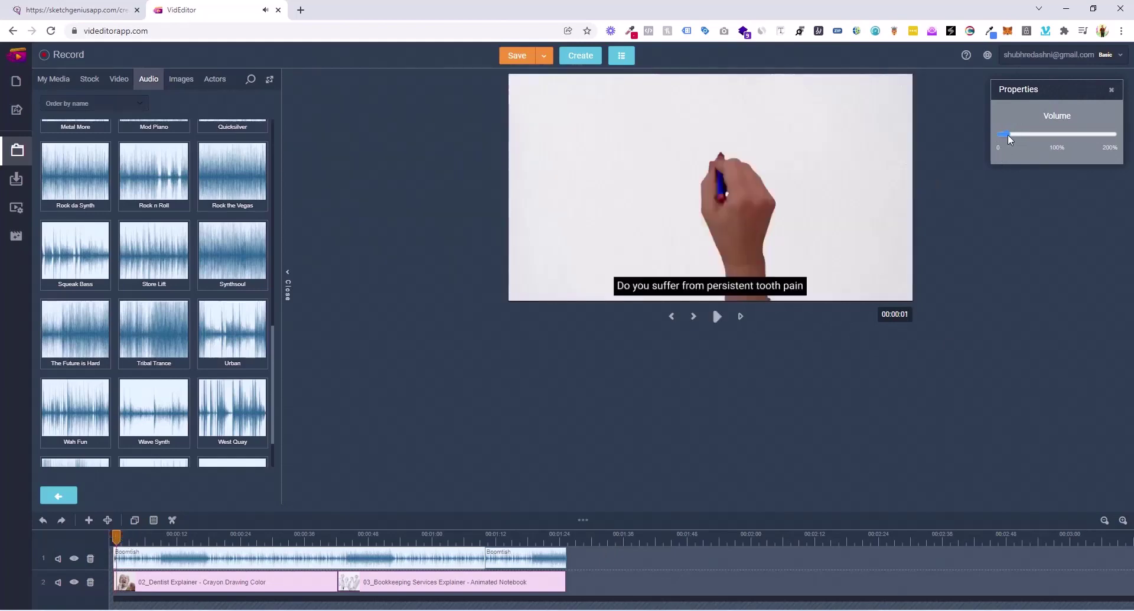
pyautogui.click(1112, 89)
pyautogui.scroll(-1, 147, 298)
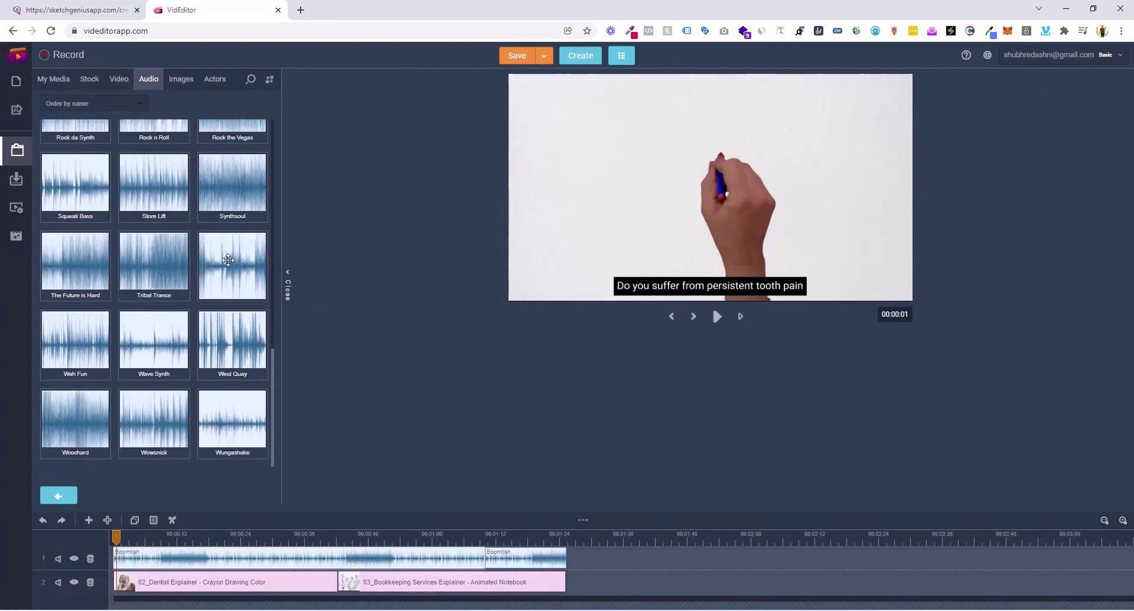
pyautogui.scroll(10, 258, 274)
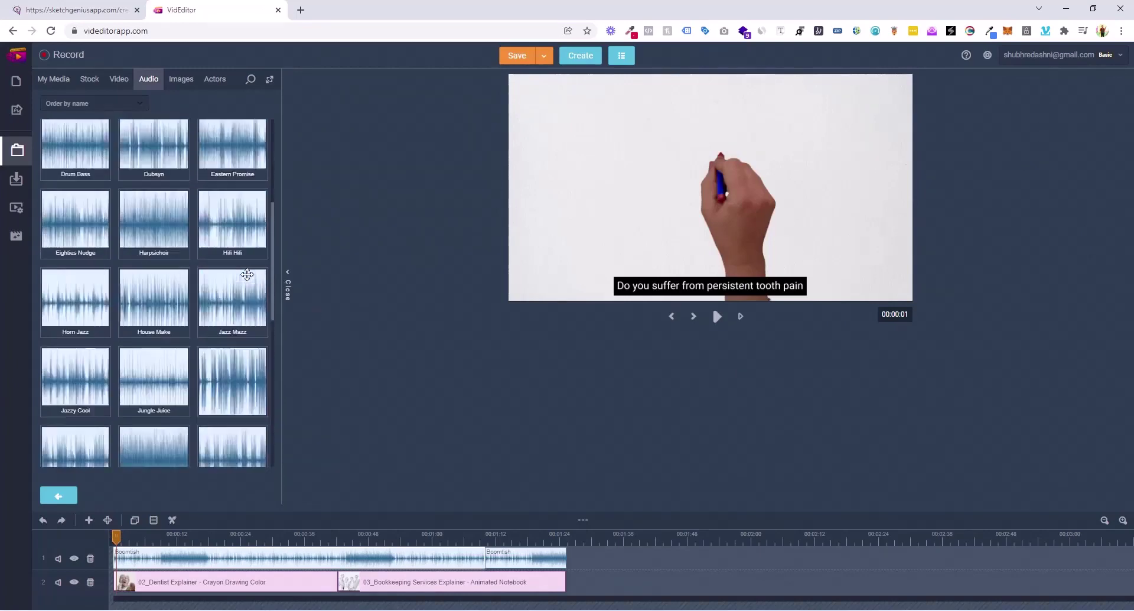
# - Go to the Images library's PNG images folder and drag the Get it on Google play badge toward the timeline
pyautogui.click(119, 80)
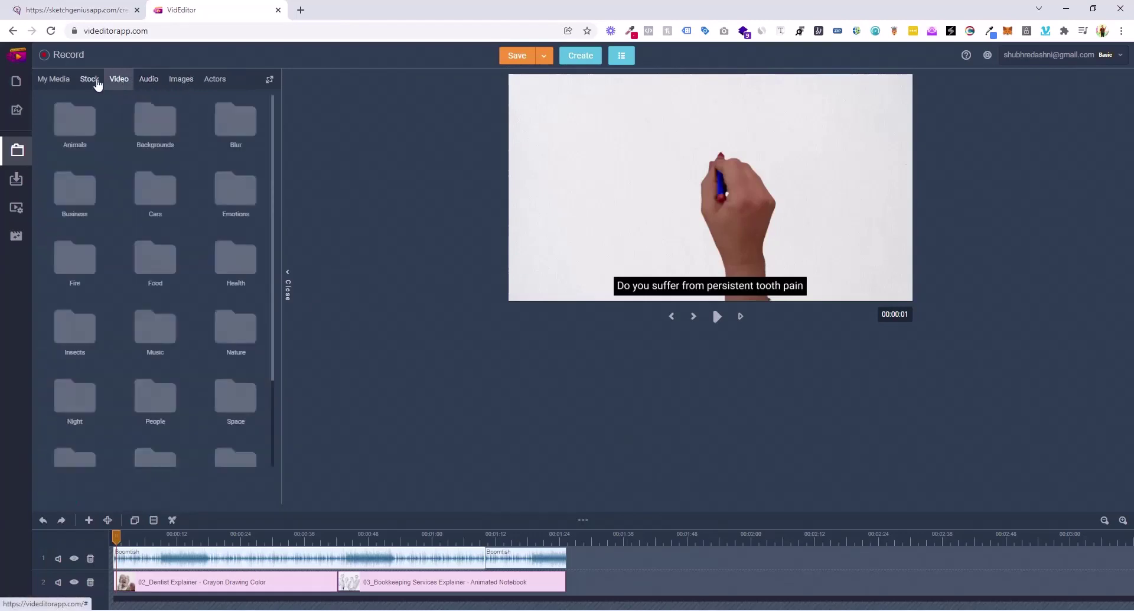
pyautogui.click(60, 80)
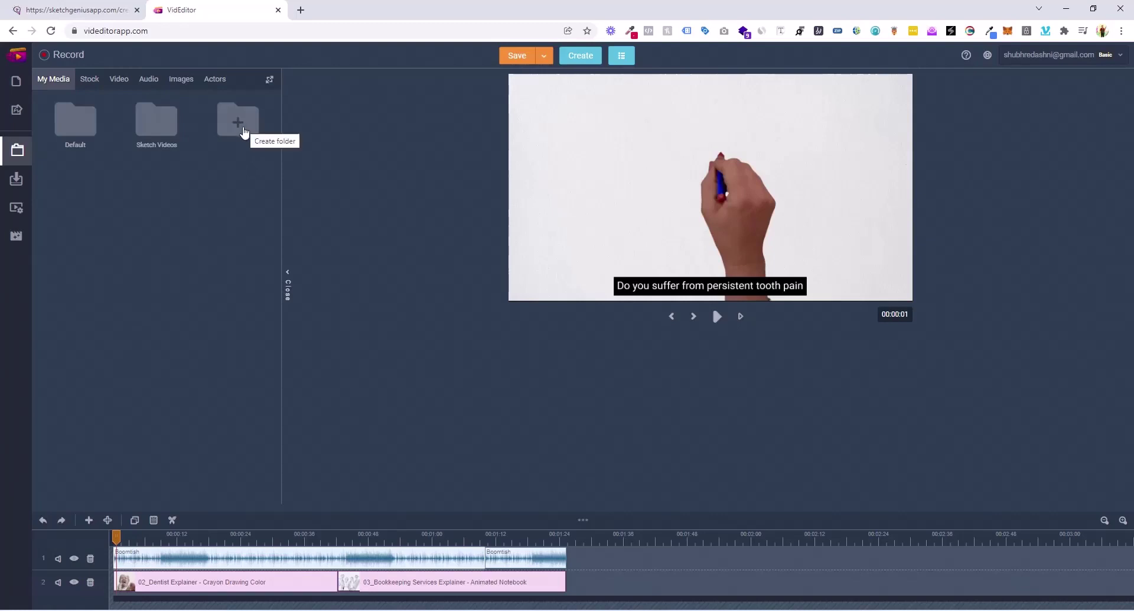
pyautogui.click(169, 84)
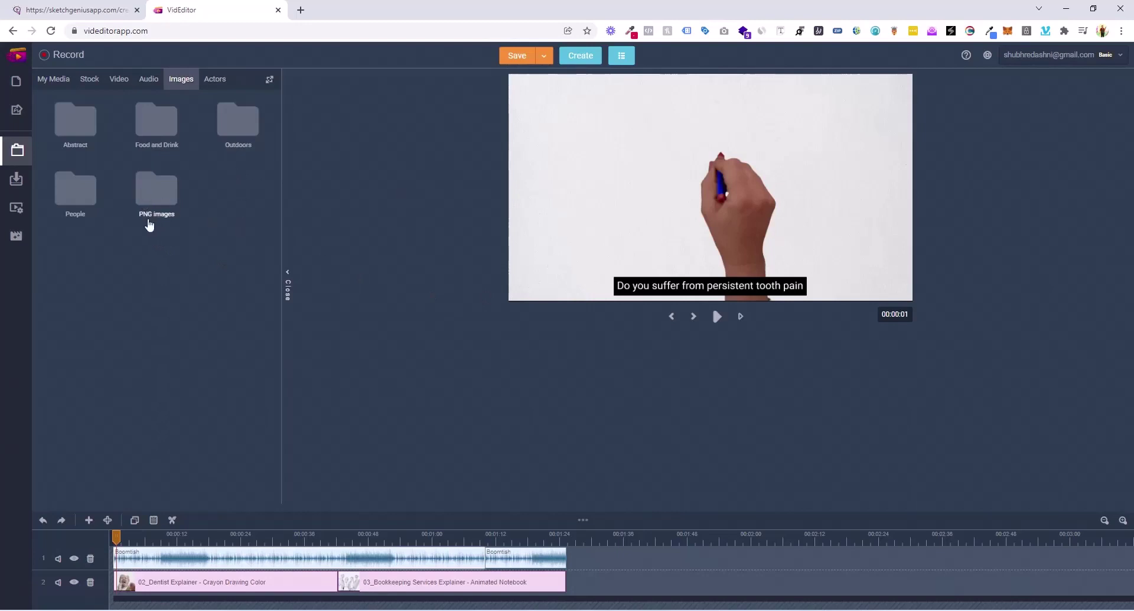
pyautogui.click(152, 195)
pyautogui.moveTo(66, 150); pyautogui.dragTo(107, 552)
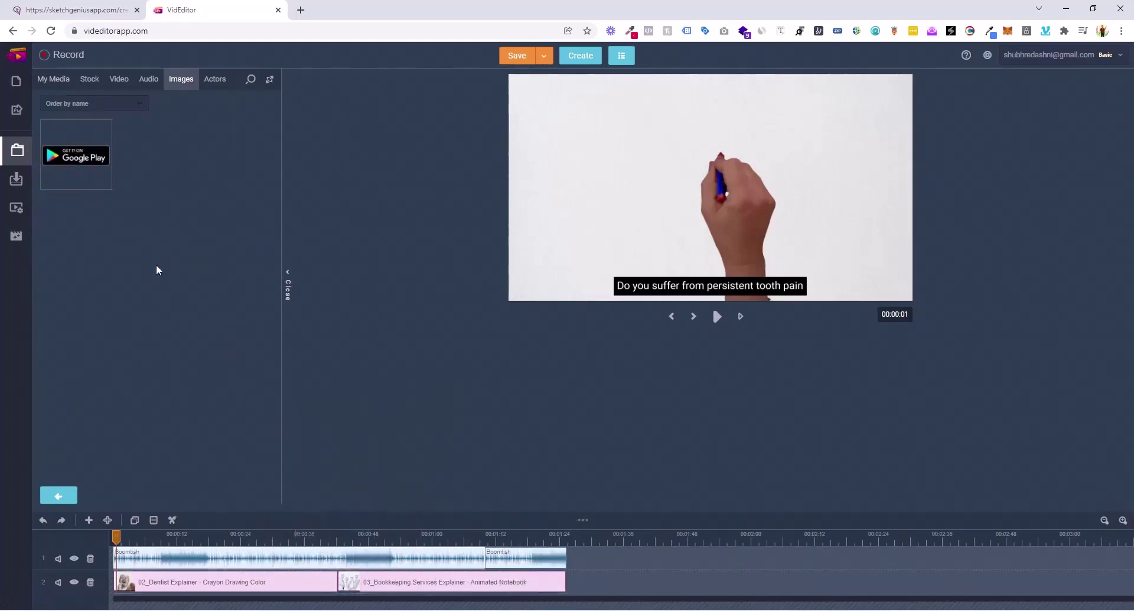
# - Add an empty top track and place the Get it on Google play image at its start
pyautogui.click(88, 520)
pyautogui.click(107, 499)
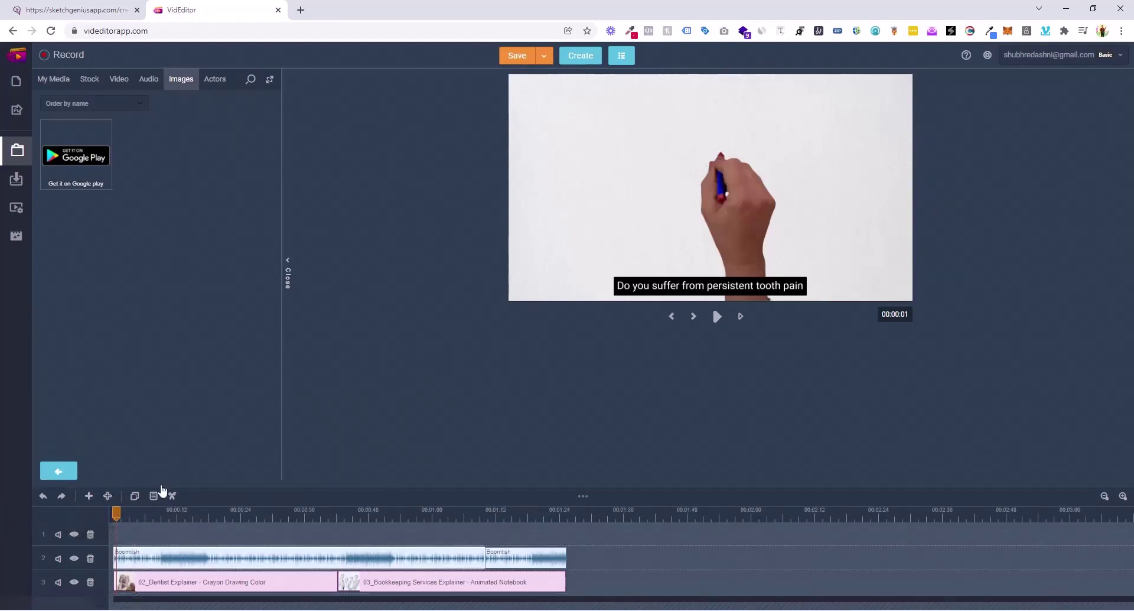
pyautogui.moveTo(92, 175); pyautogui.dragTo(161, 535)
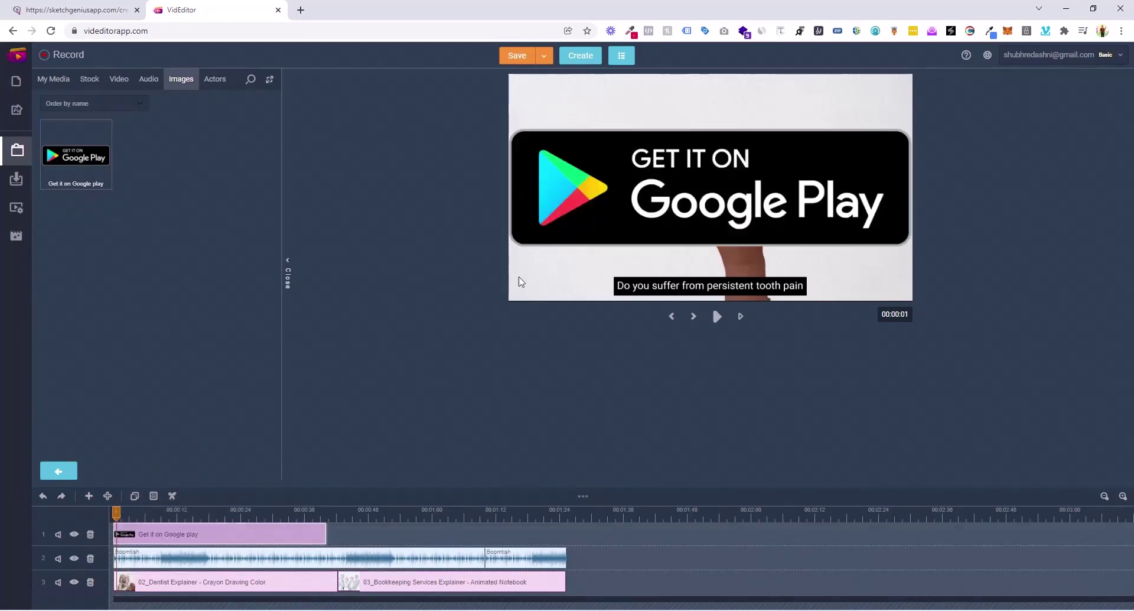
pyautogui.rightClick(272, 538)
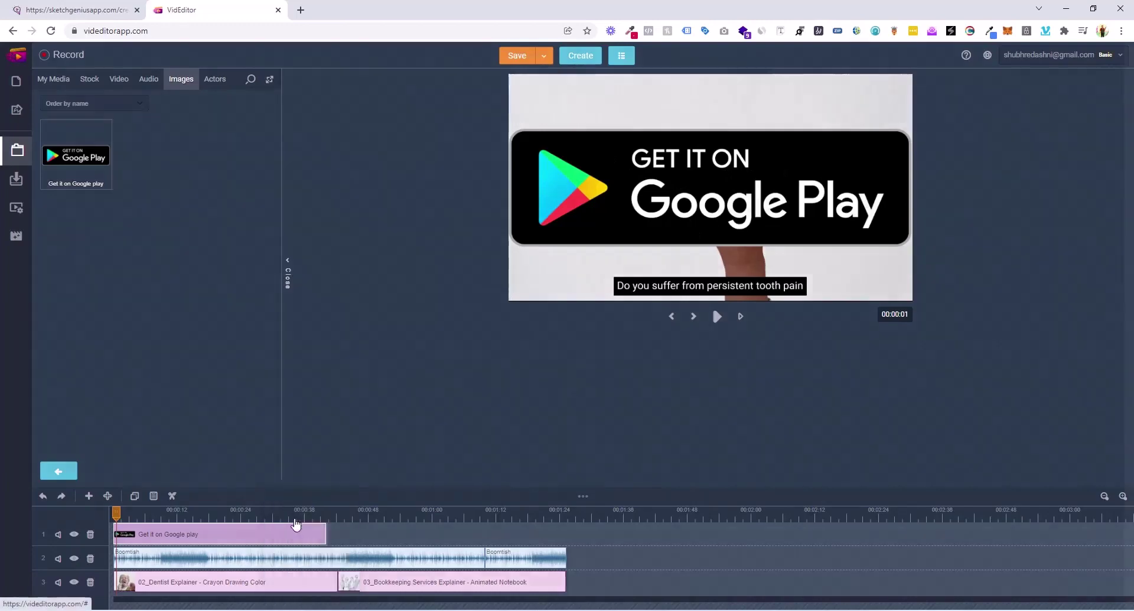
# - Use Resize and move to shrink the Google Play image into the video's bottom-left corner and save
pyautogui.click(300, 525)
pyautogui.moveTo(658, 376); pyautogui.dragTo(647, 360)
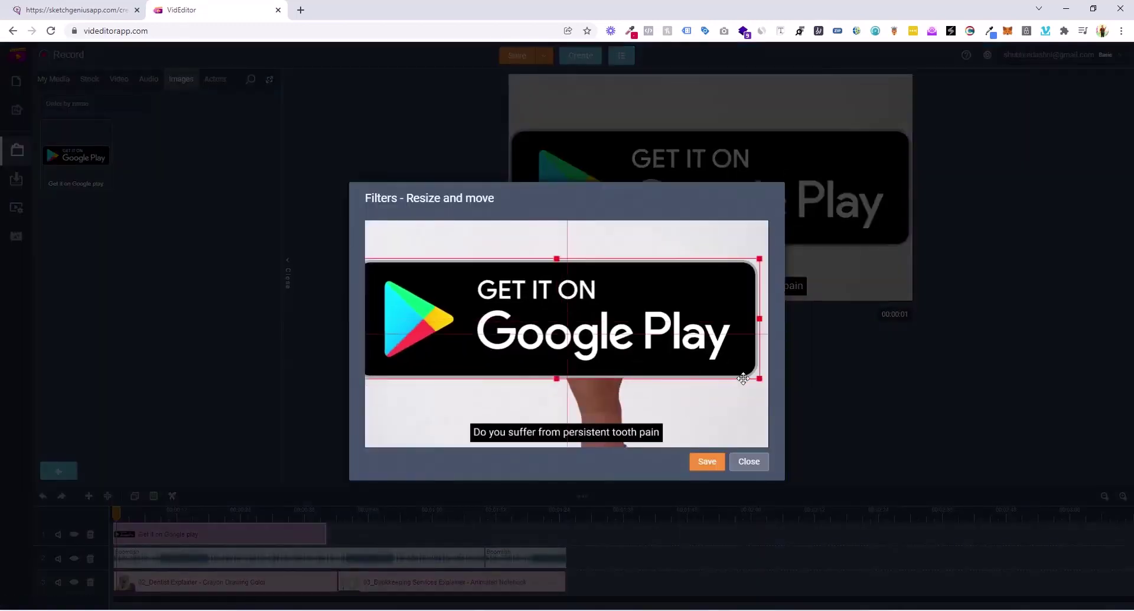
pyautogui.moveTo(760, 379); pyautogui.dragTo(409, 438)
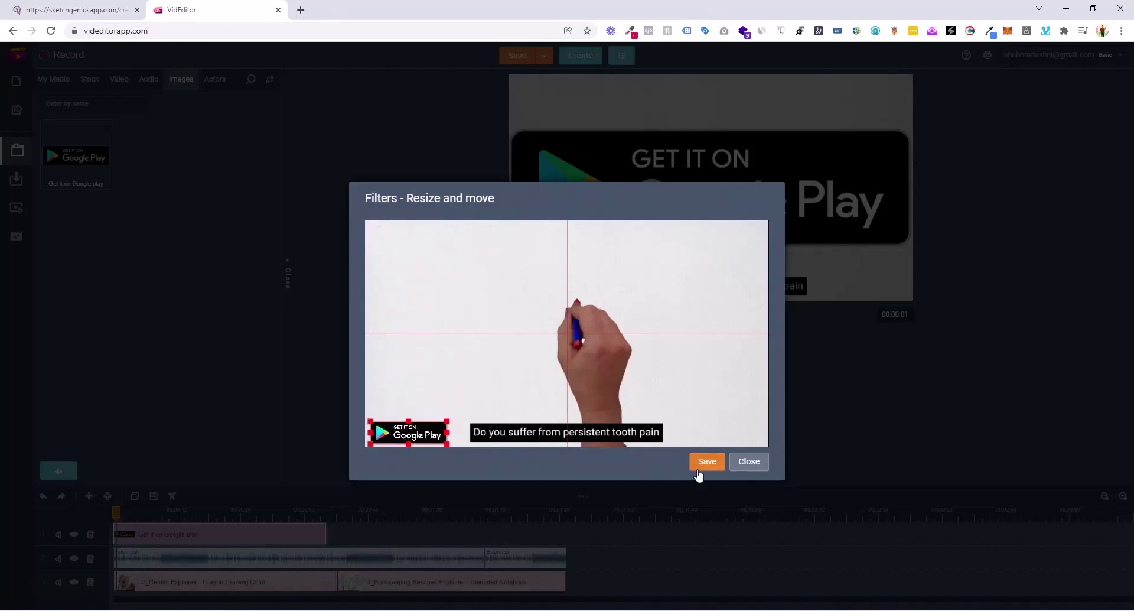
pyautogui.click(704, 463)
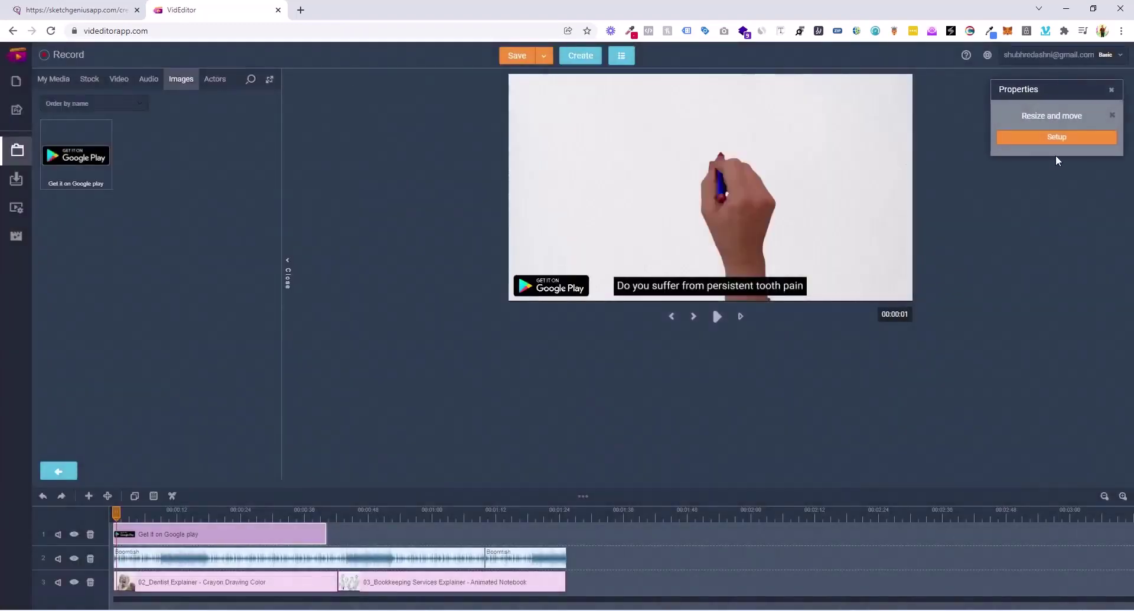
# - Revisit the Audio library and PNG images, ending in the Actors library with its Green Screen folder
pyautogui.click(148, 81)
pyautogui.click(181, 82)
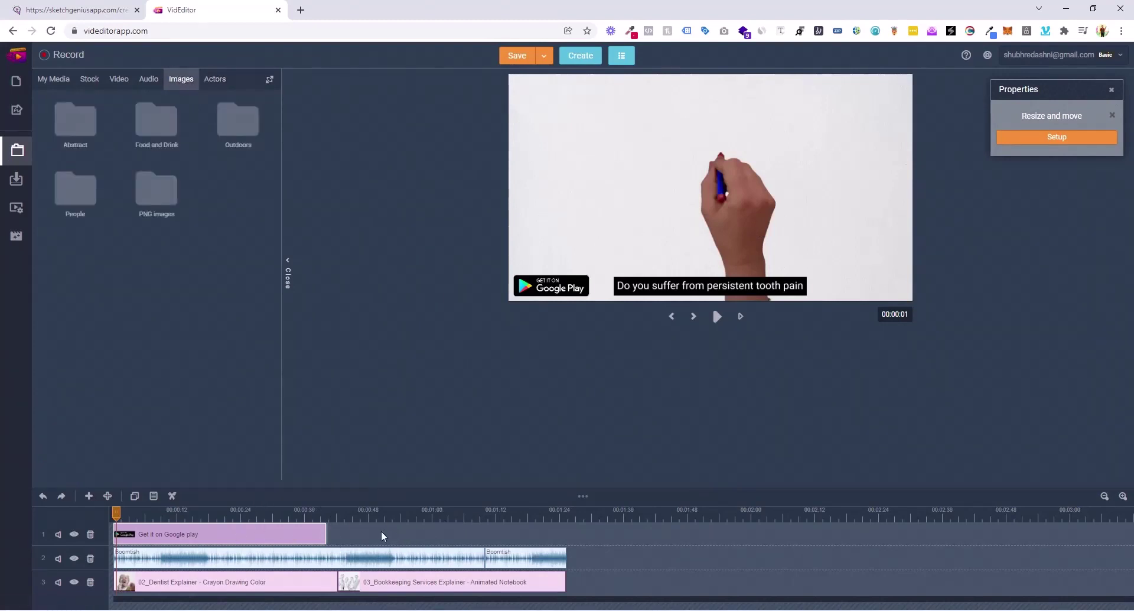
pyautogui.click(150, 178)
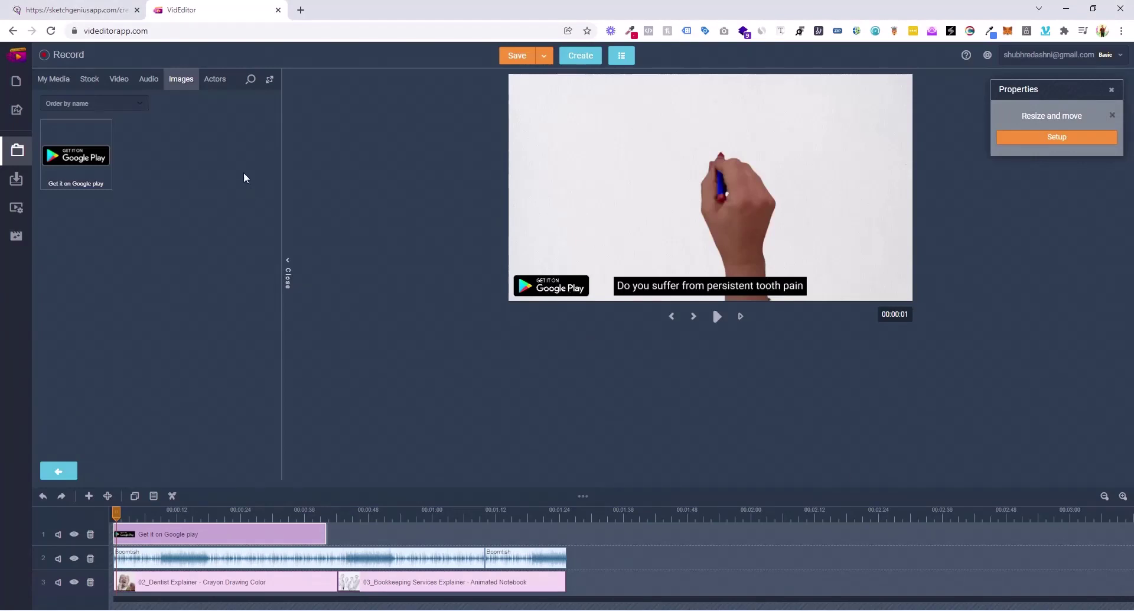
pyautogui.click(214, 79)
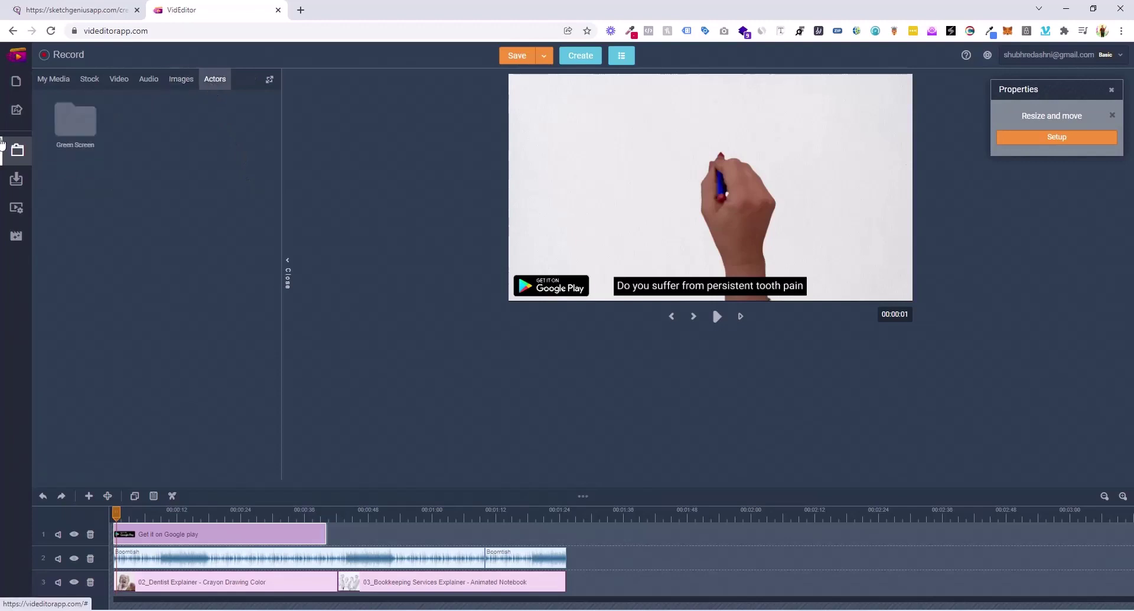
# - Place the Catering green-screen actor on track 1 right after the Google Play clip
pyautogui.click(77, 117)
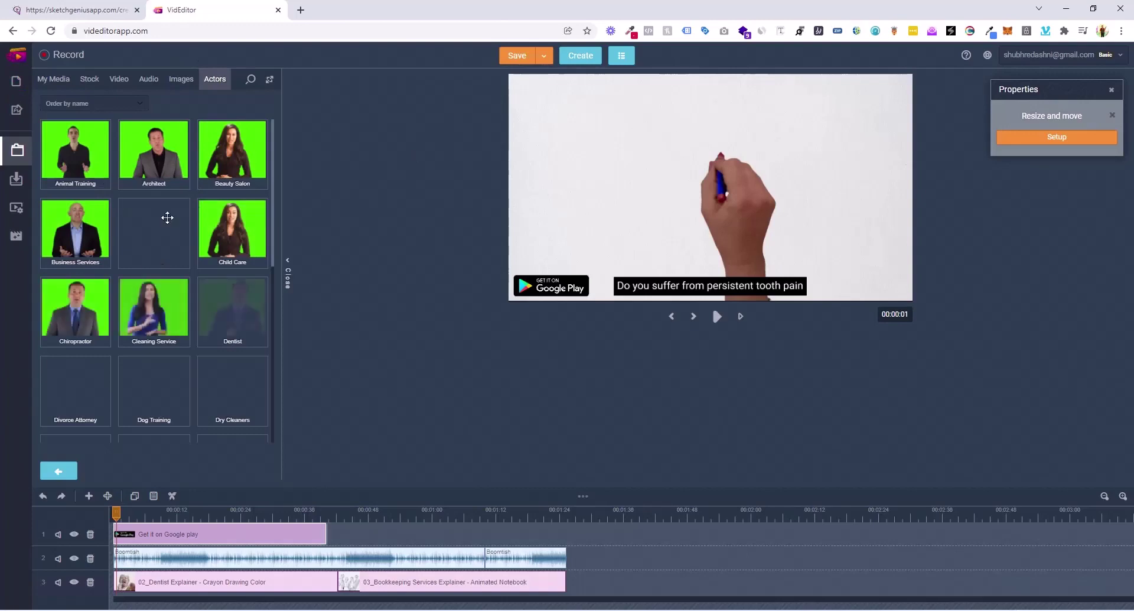
pyautogui.scroll(-5, 189, 222)
pyautogui.scroll(5, 189, 222)
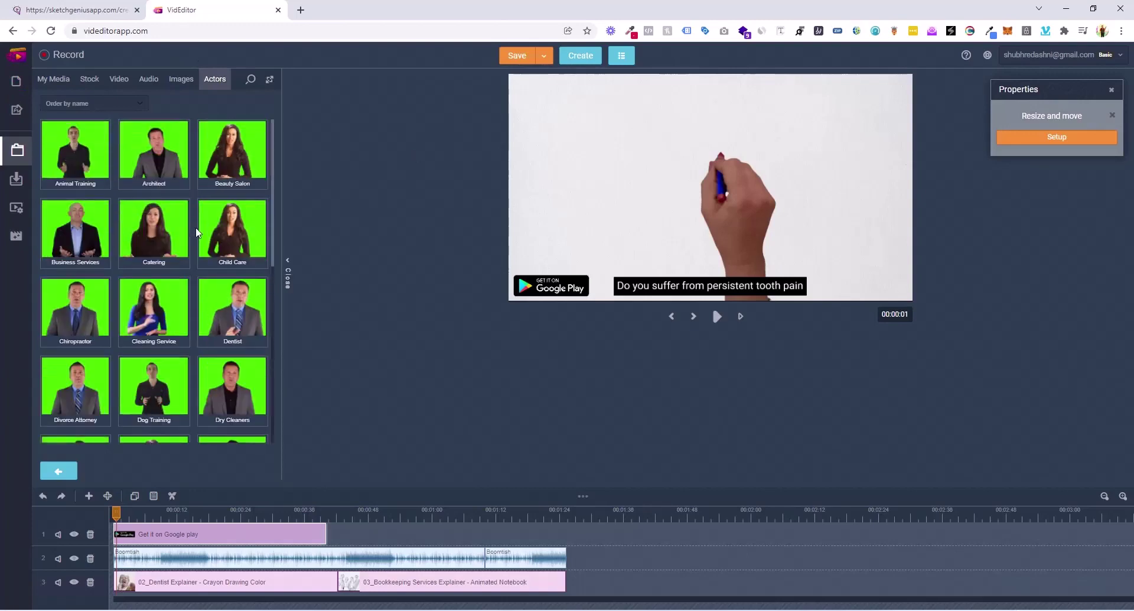
pyautogui.moveTo(155, 221); pyautogui.dragTo(390, 534)
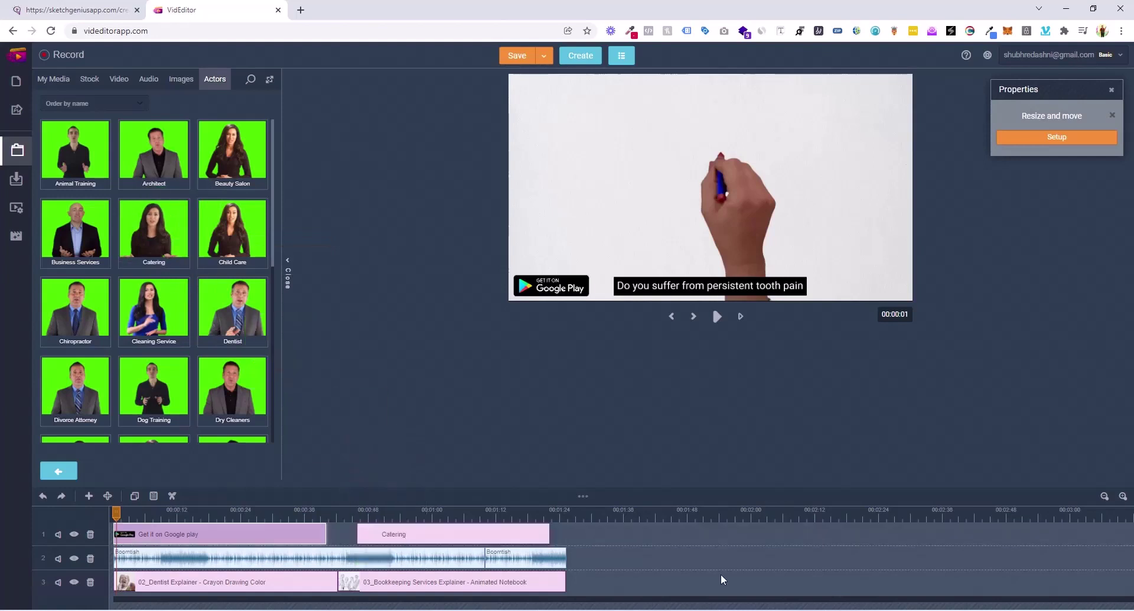
pyautogui.moveTo(464, 535); pyautogui.dragTo(407, 532)
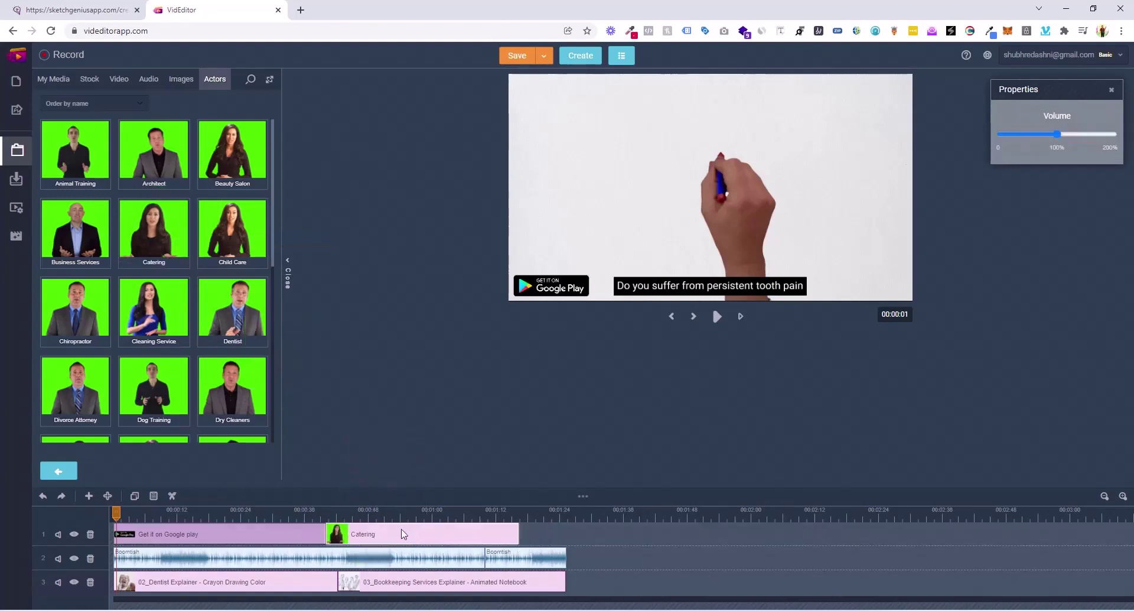
# - Check the Catering clip's properties, nudge it, then delete it and return to My Media
pyautogui.rightClick(406, 535)
pyautogui.rightClick(374, 537)
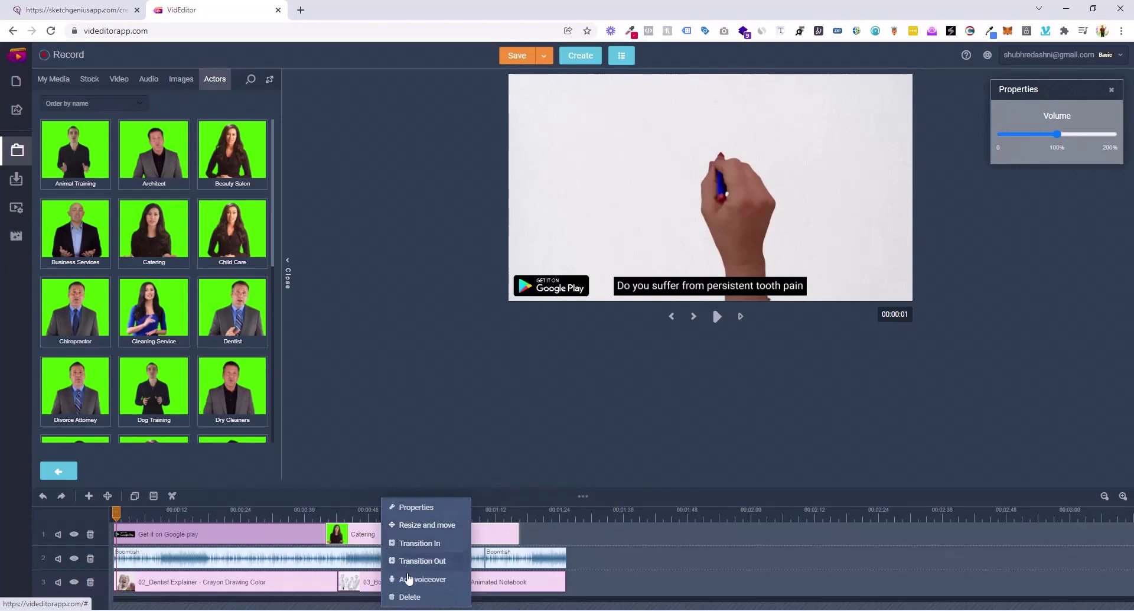
pyautogui.click(415, 507)
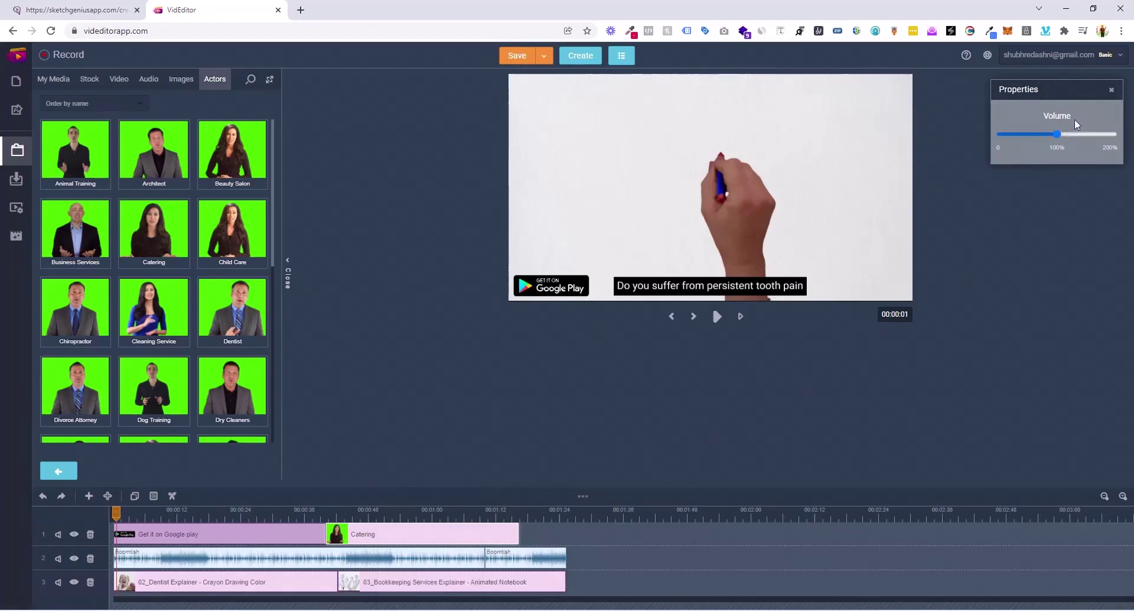
pyautogui.click(1112, 90)
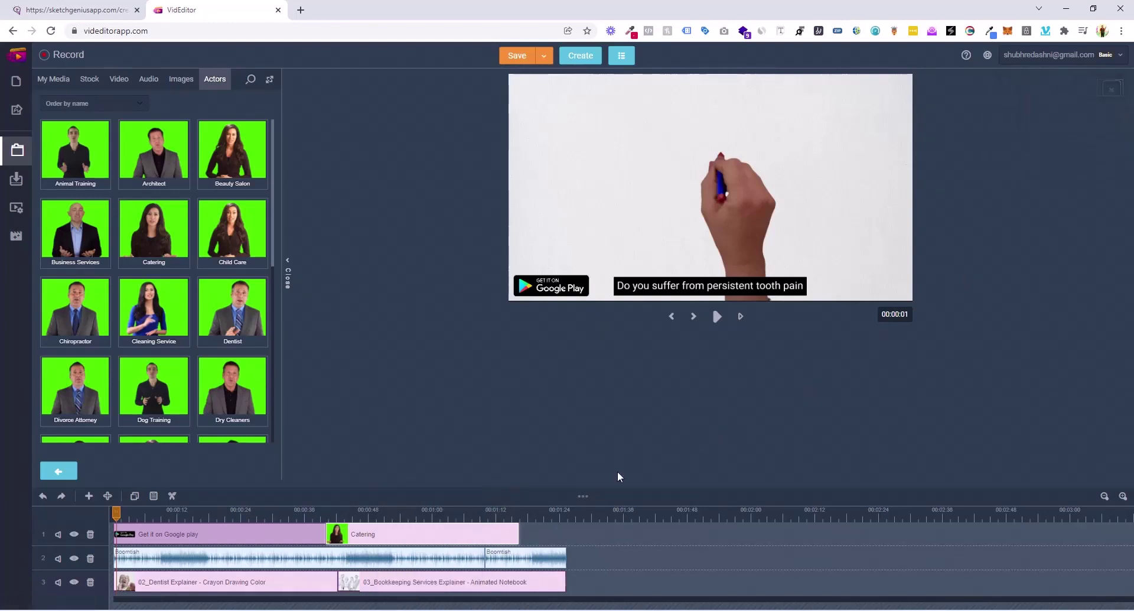
pyautogui.moveTo(398, 539); pyautogui.dragTo(392, 536)
pyautogui.rightClick(391, 538)
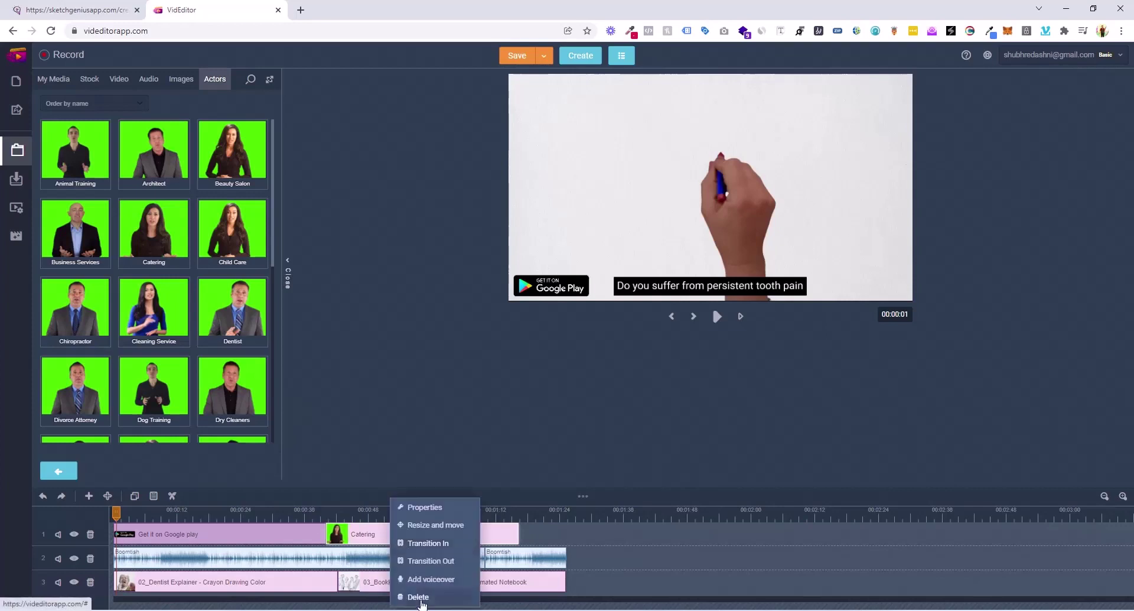
pyautogui.click(421, 598)
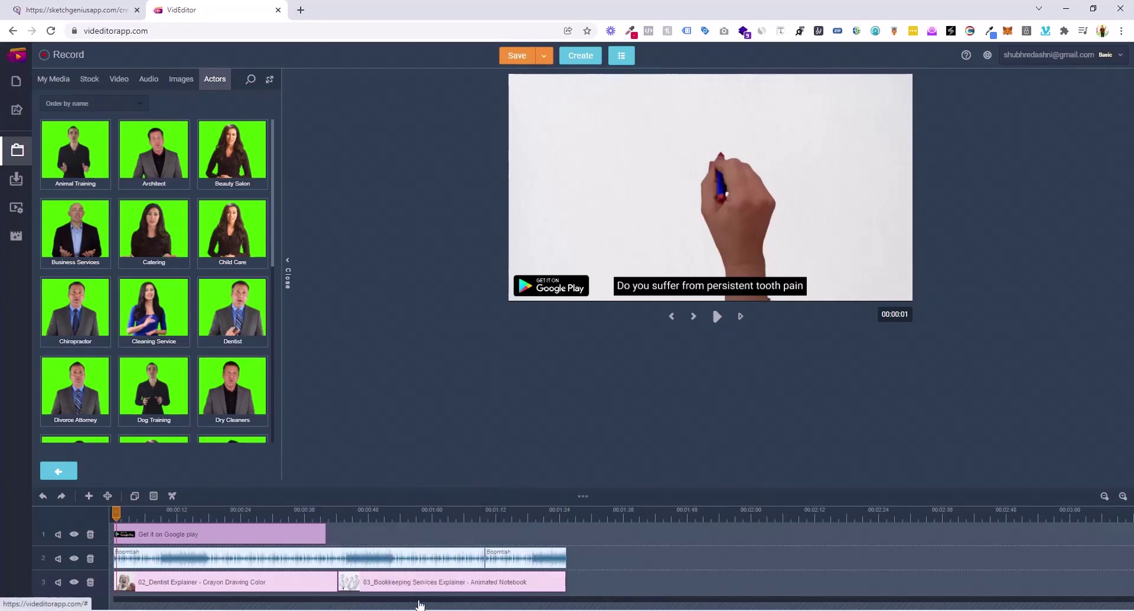
pyautogui.click(54, 78)
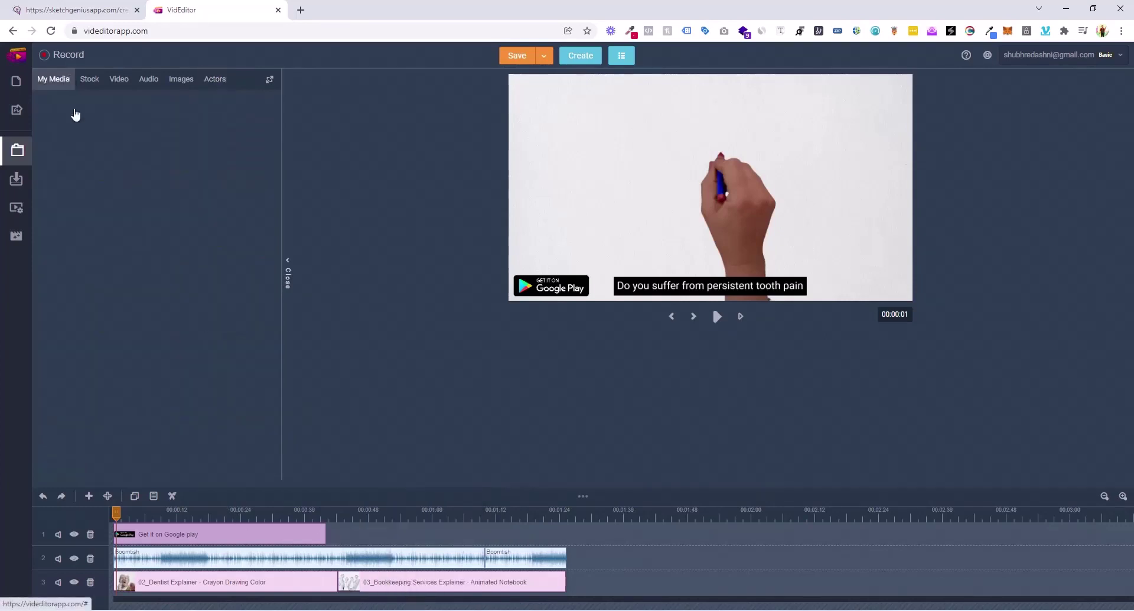
pyautogui.click(111, 516)
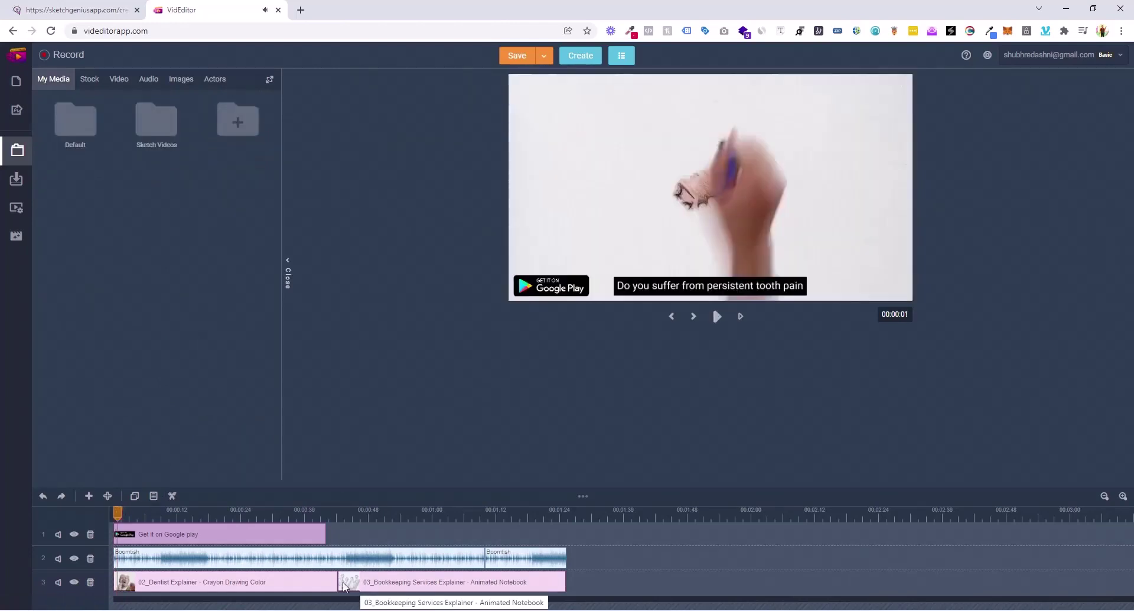
pyautogui.click(113, 514)
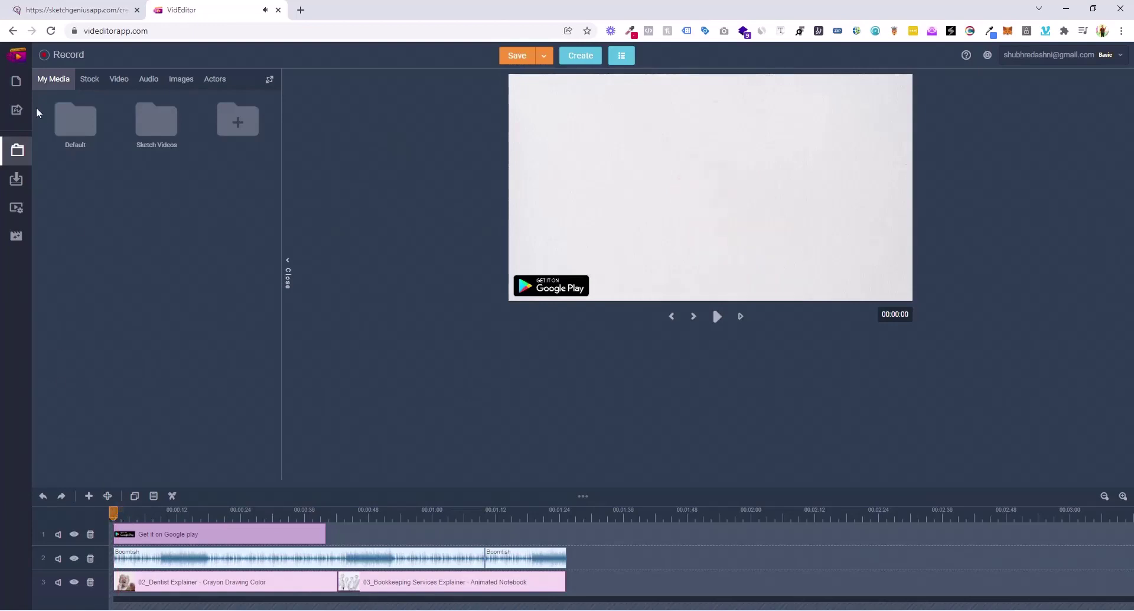
pyautogui.click(17, 82)
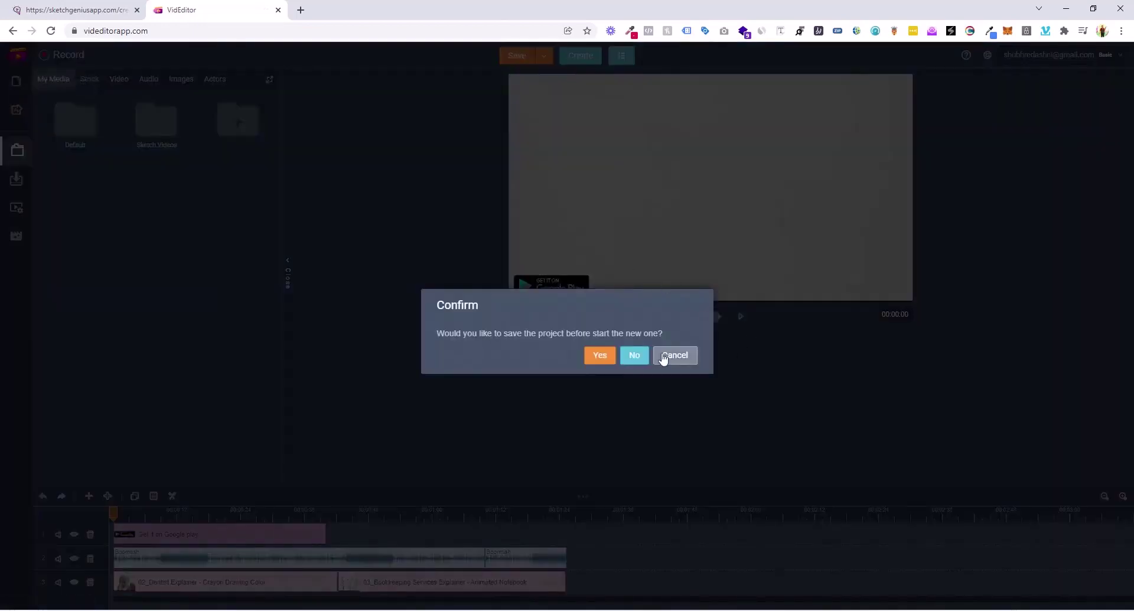
pyautogui.click(664, 357)
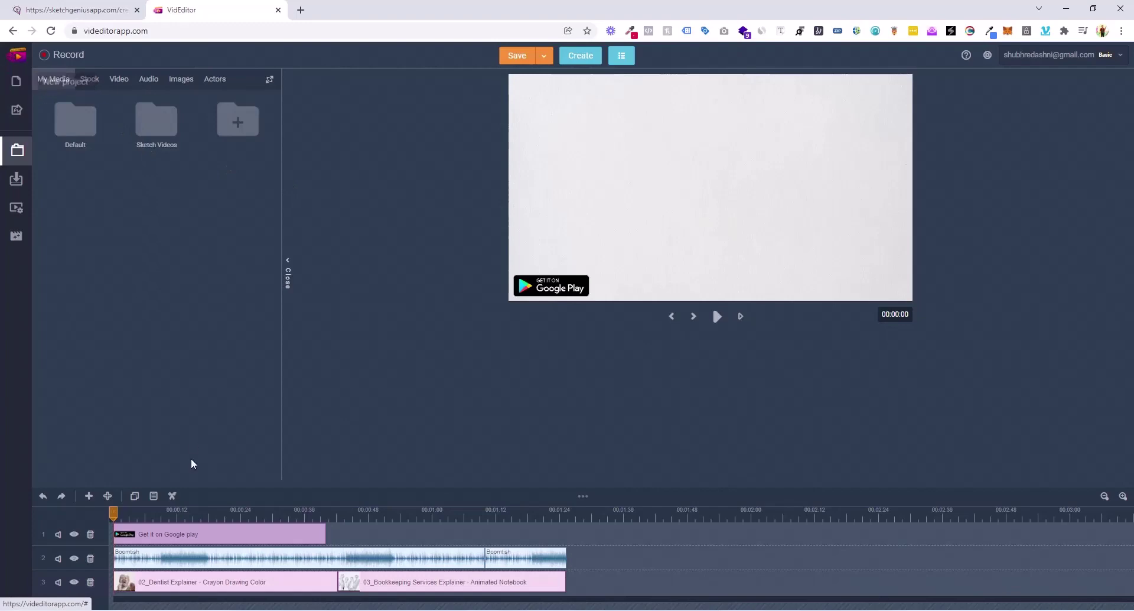
pyautogui.click(15, 86)
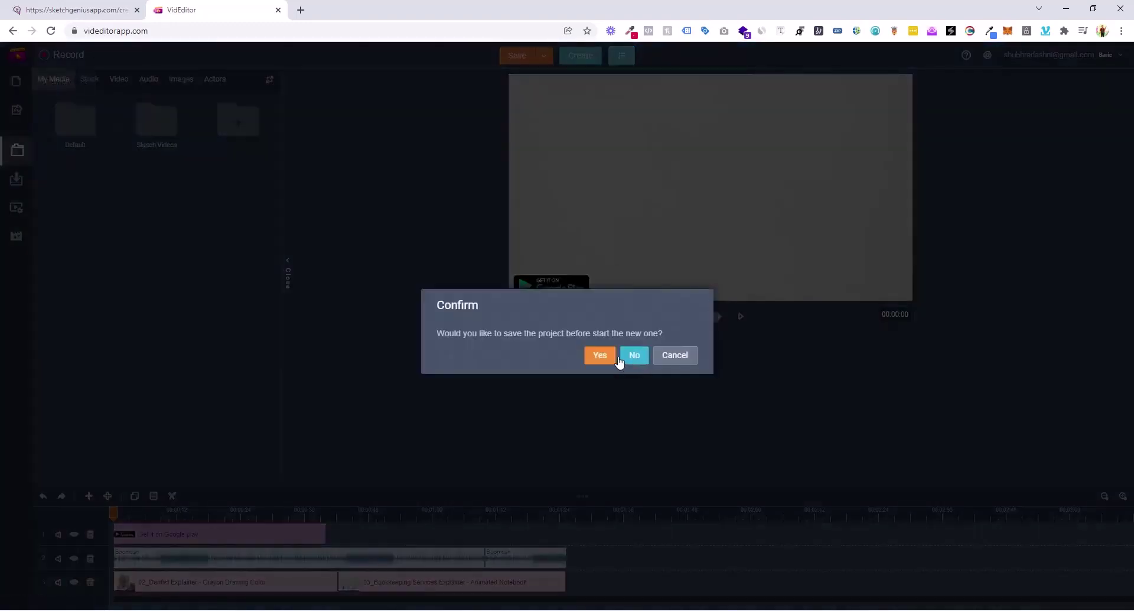
pyautogui.click(672, 357)
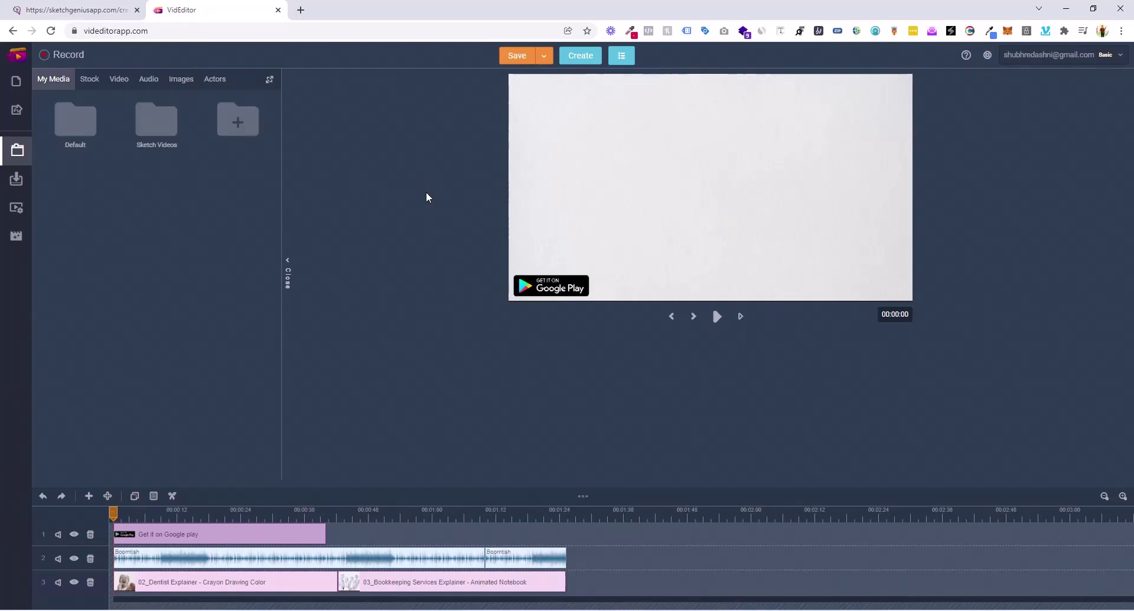
# - Enter 'Sketch Film' as the project name and confirm the save
pyautogui.click(546, 56)
pyautogui.click(548, 57)
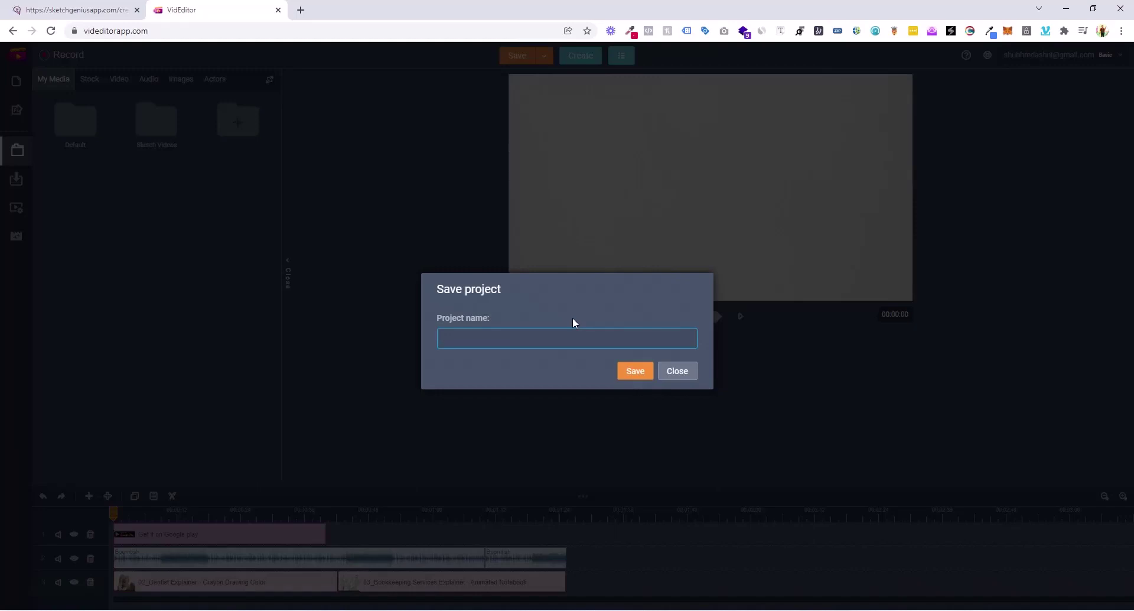
pyautogui.click(677, 370)
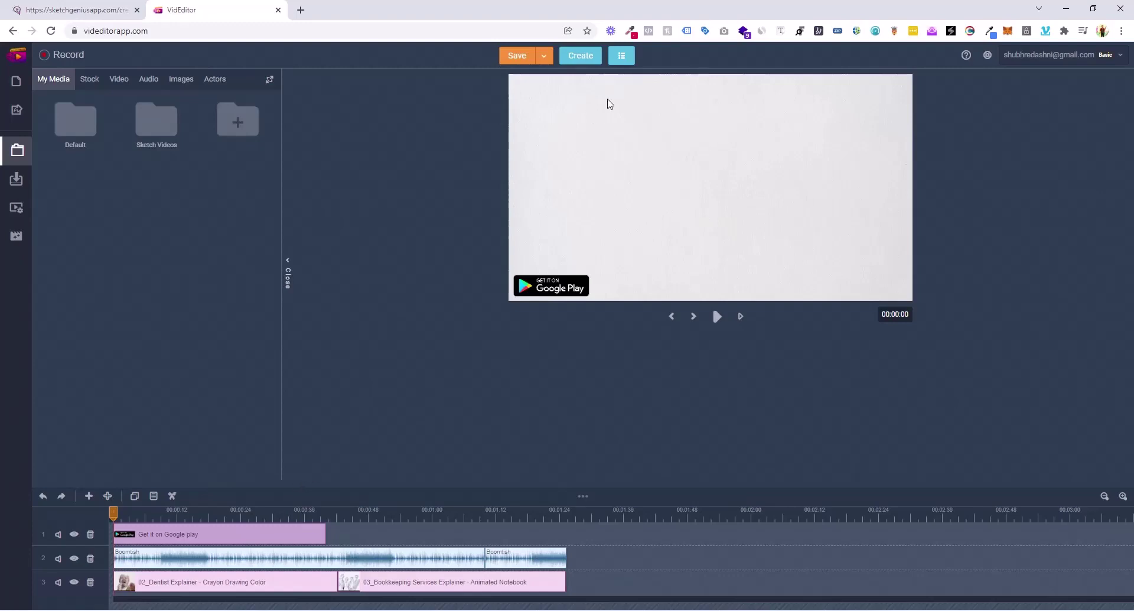
pyautogui.click(520, 59)
pyautogui.click(480, 344)
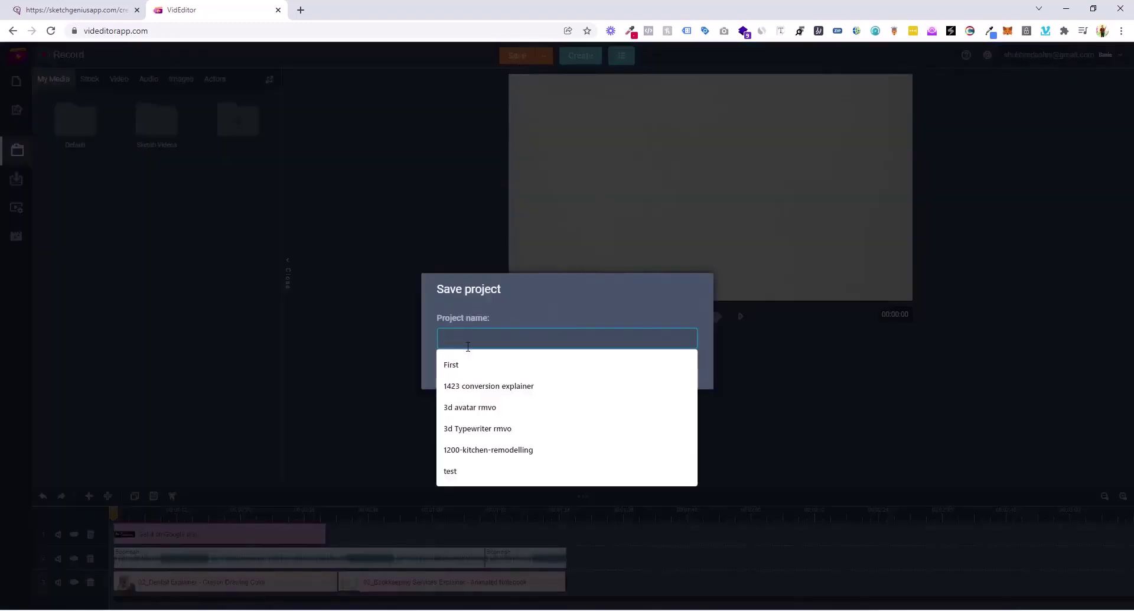
pyautogui.write('Sketch Film')
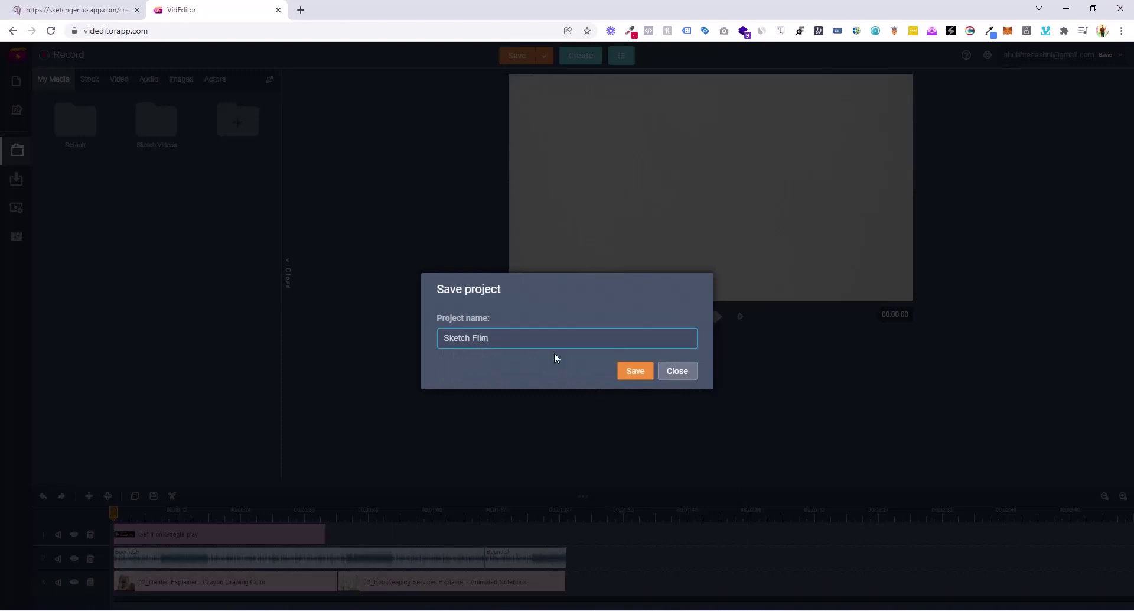
pyautogui.click(638, 375)
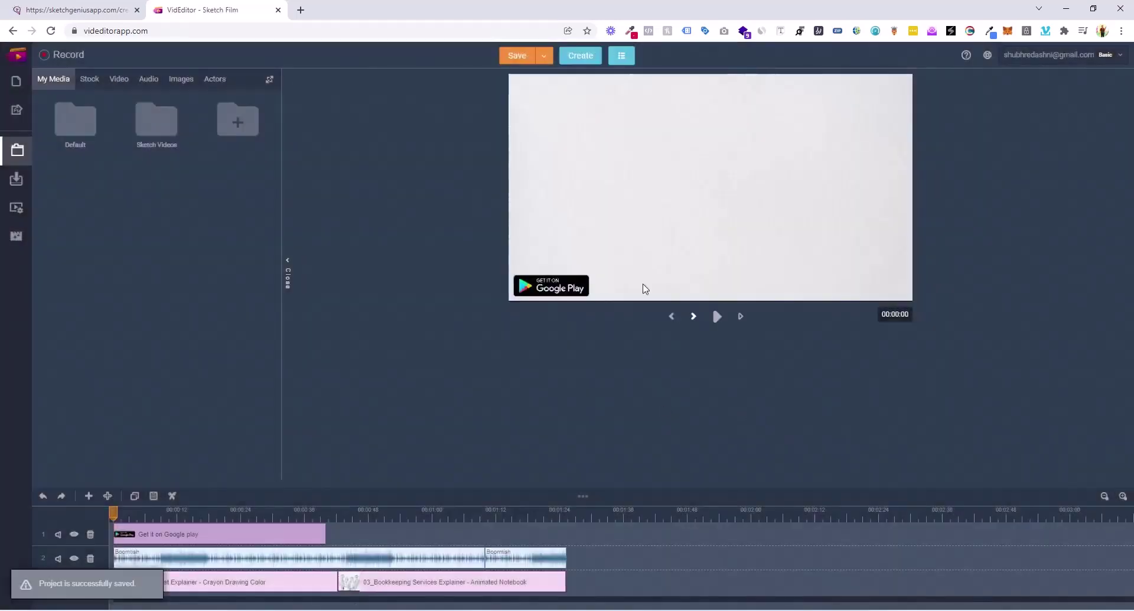
# - Name the export file 'Film 1'
pyautogui.click(576, 57)
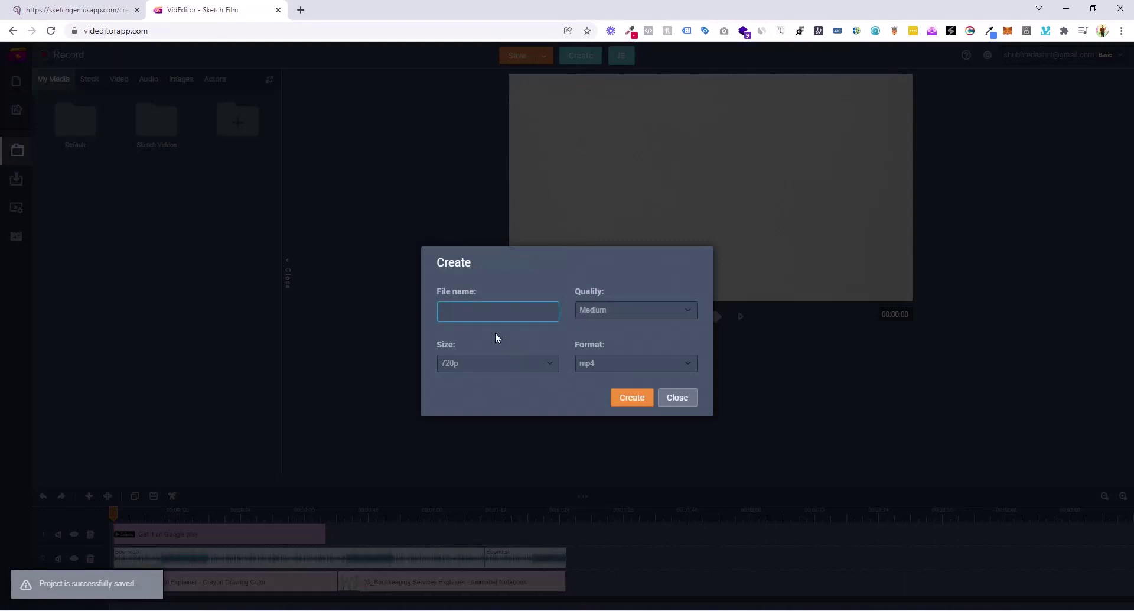
pyautogui.click(486, 313)
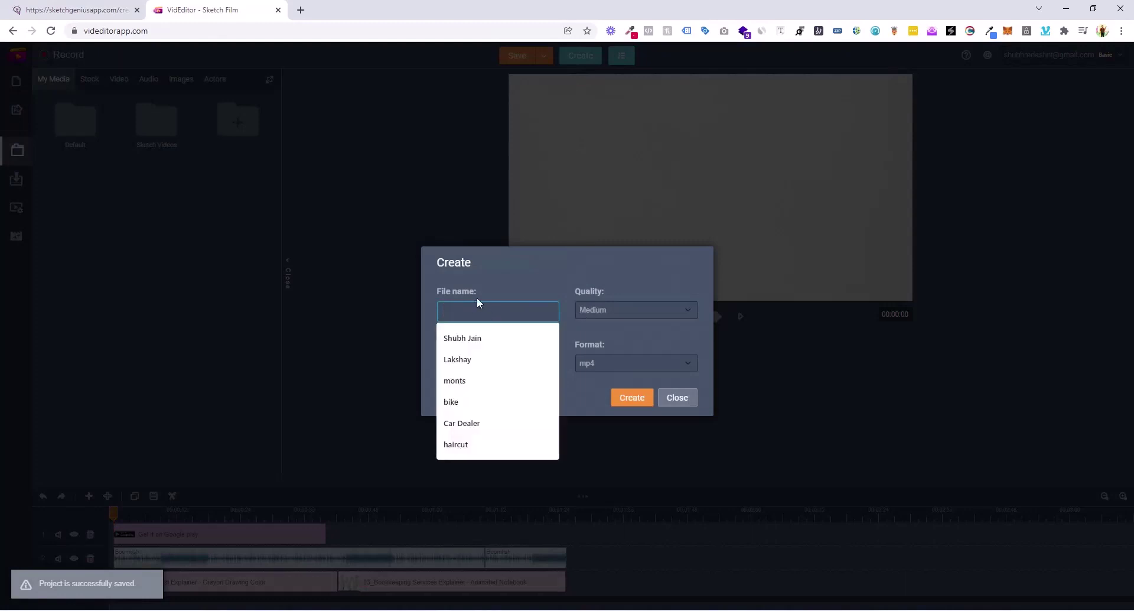
pyautogui.write('Film 1')
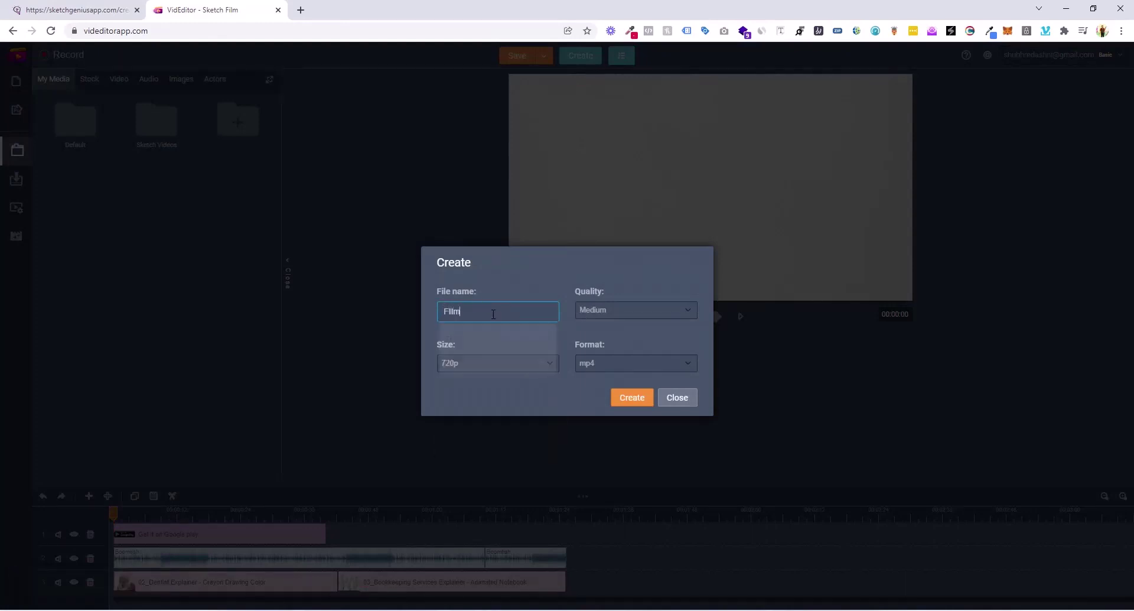
# - Keep Medium quality and 720p, set the format to mp3, and start rendering
pyautogui.click(622, 307)
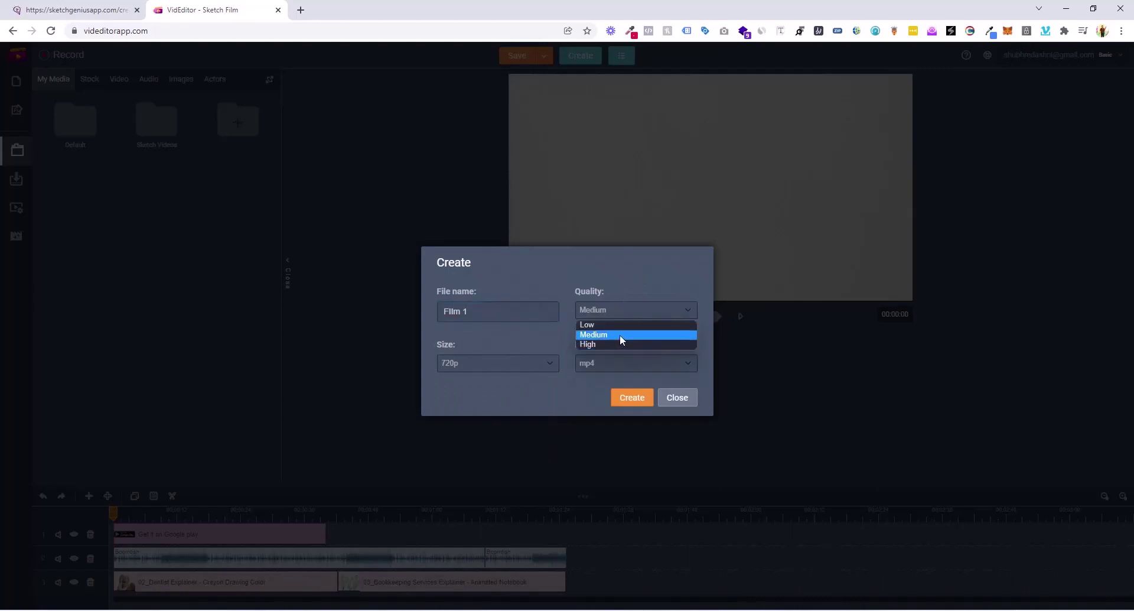
pyautogui.click(620, 334)
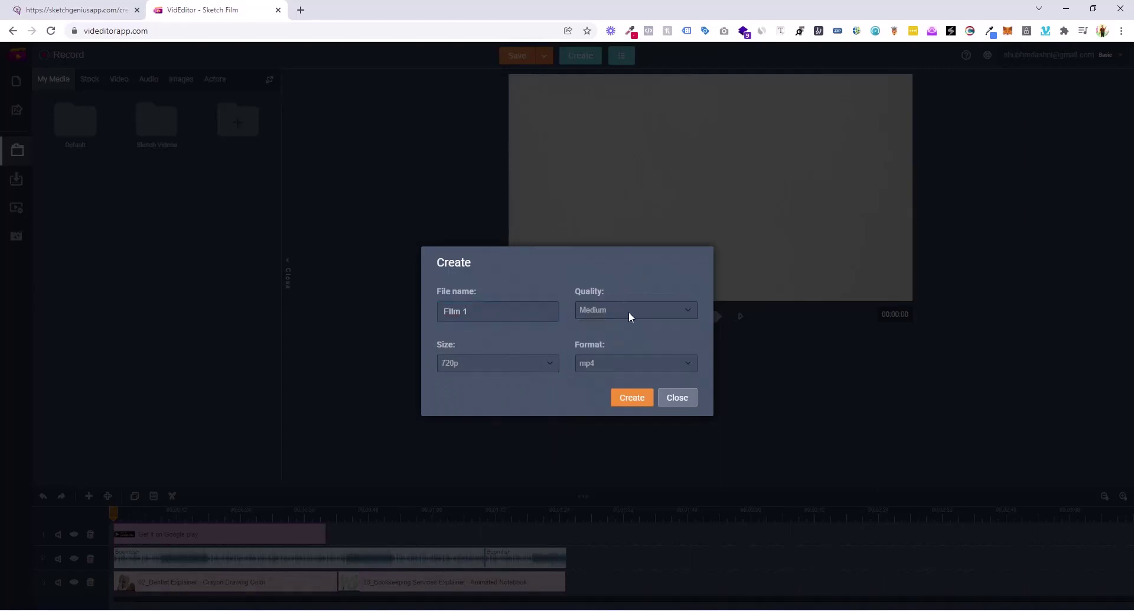
pyautogui.click(629, 311)
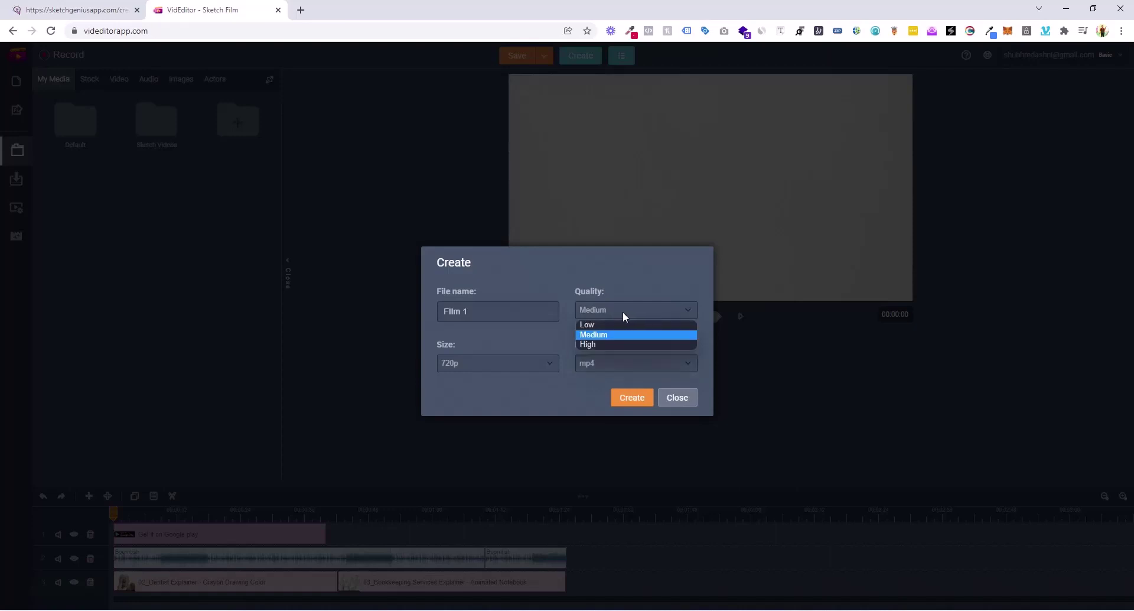
pyautogui.click(622, 317)
pyautogui.click(550, 364)
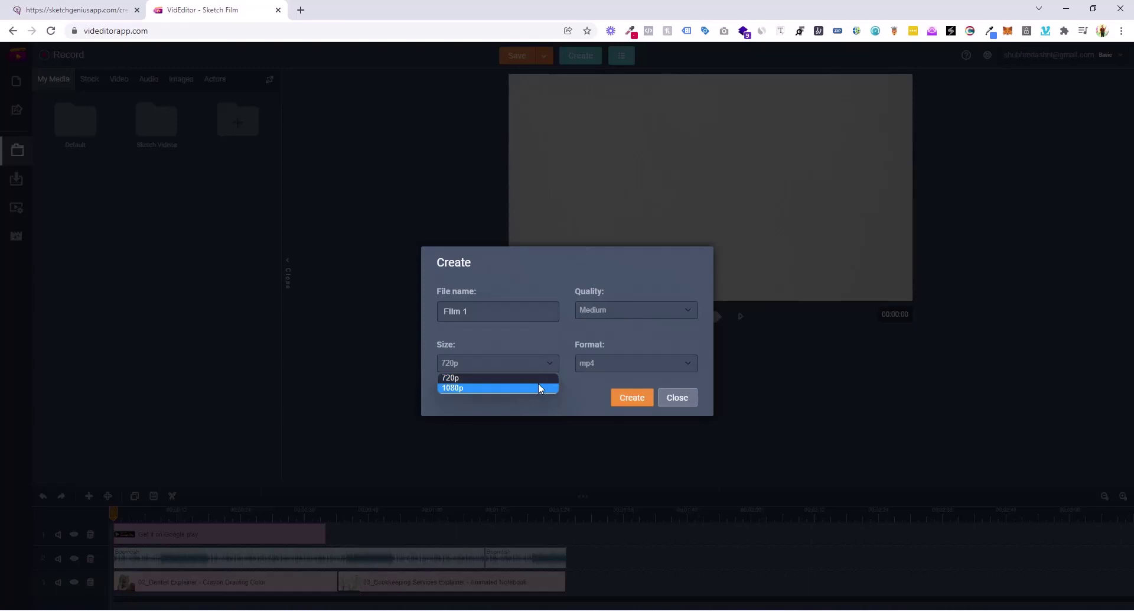
pyautogui.click(542, 377)
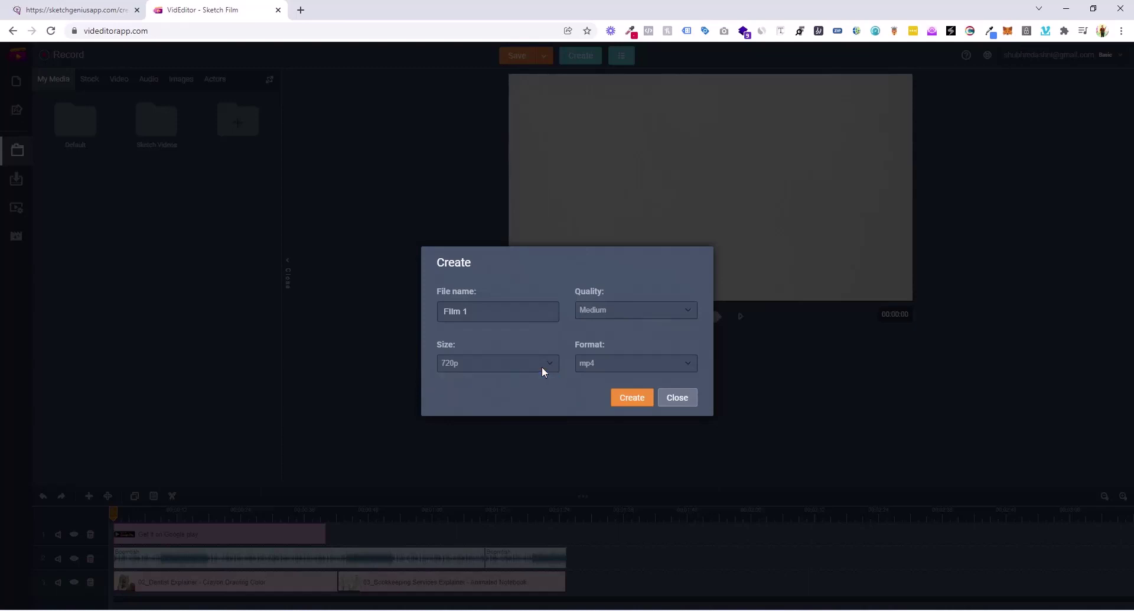
pyautogui.click(667, 368)
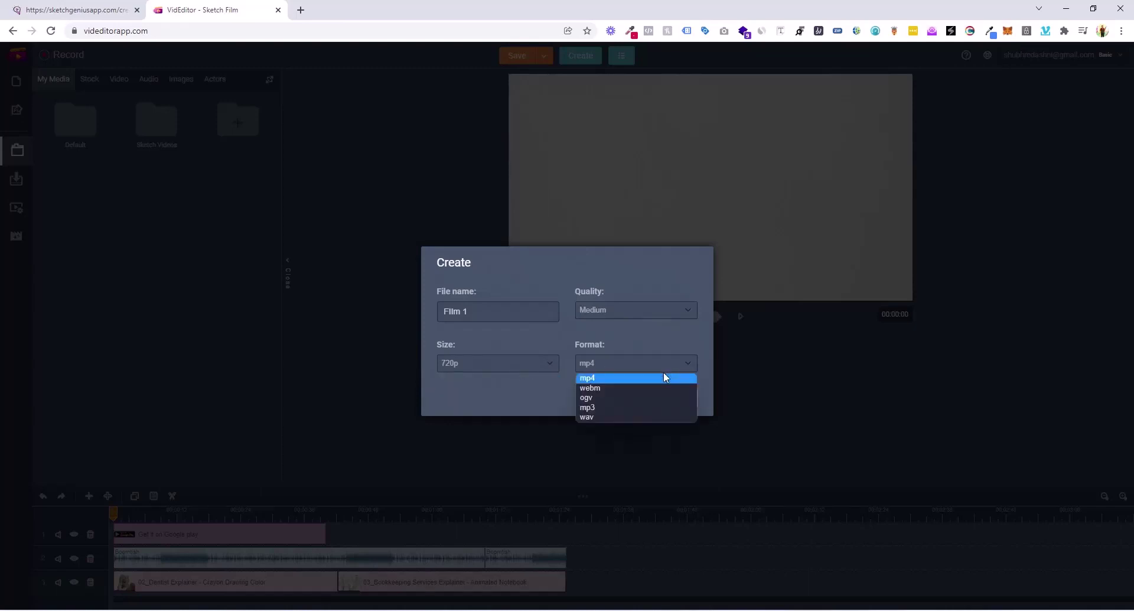
pyautogui.click(651, 407)
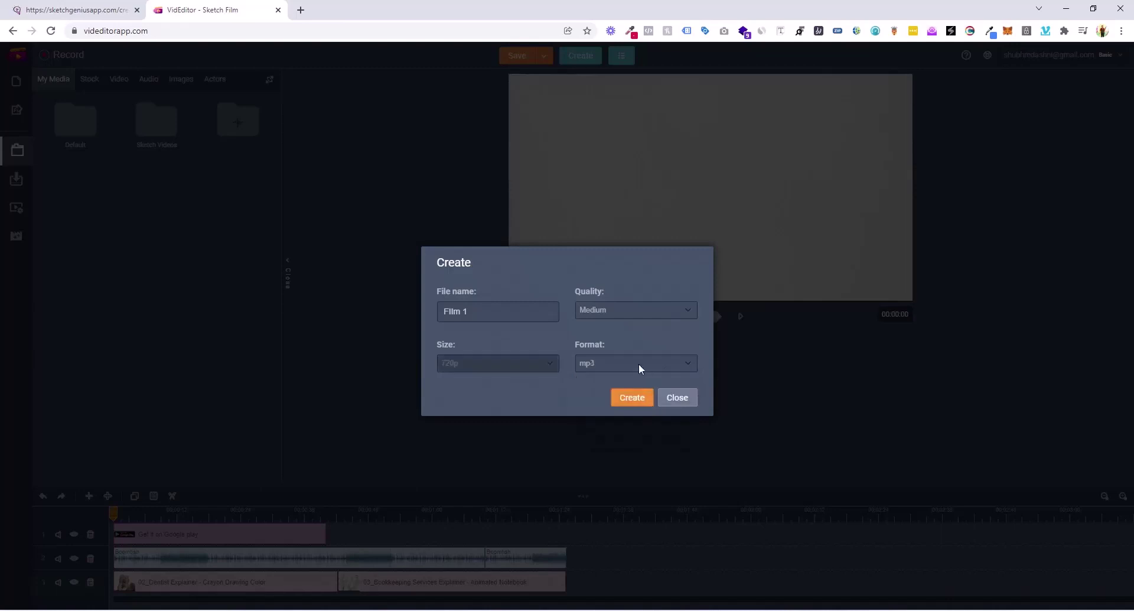
pyautogui.click(631, 397)
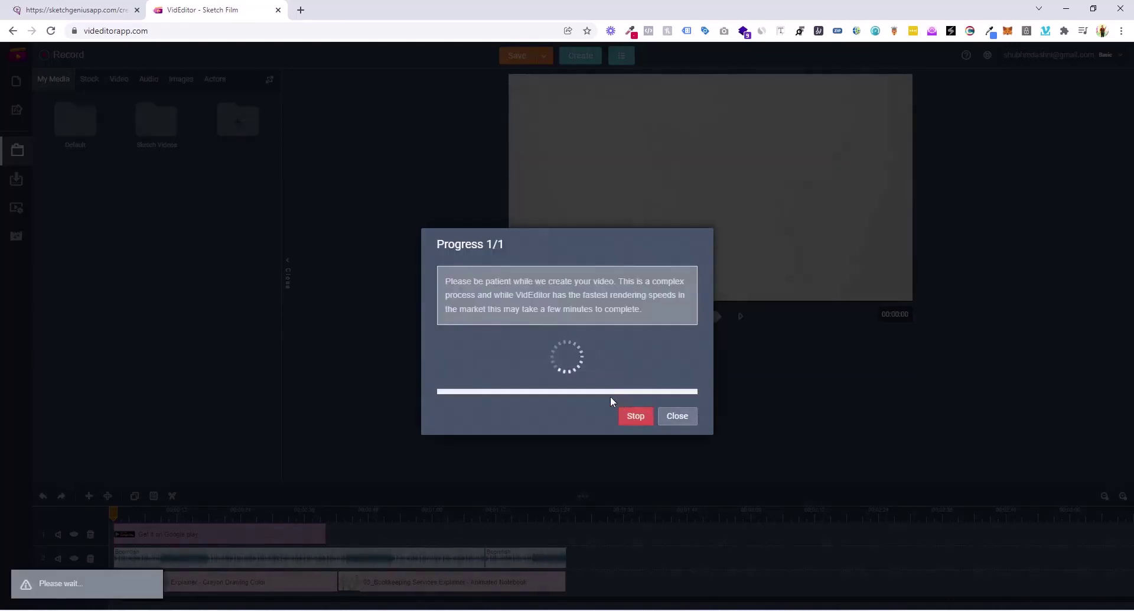